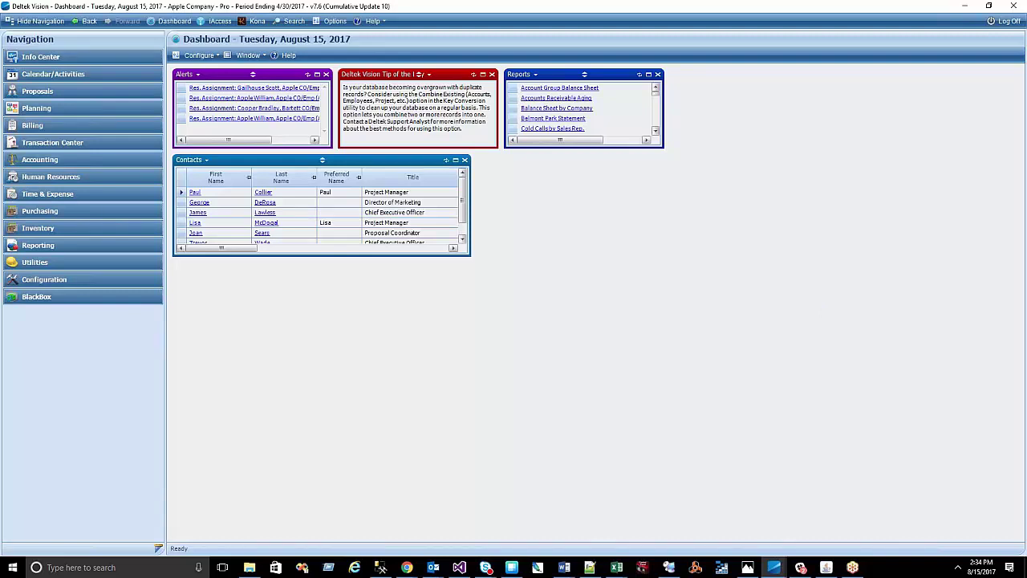
In the Concur window, create a new expense report named 'Trip To Denver'
click(407, 567)
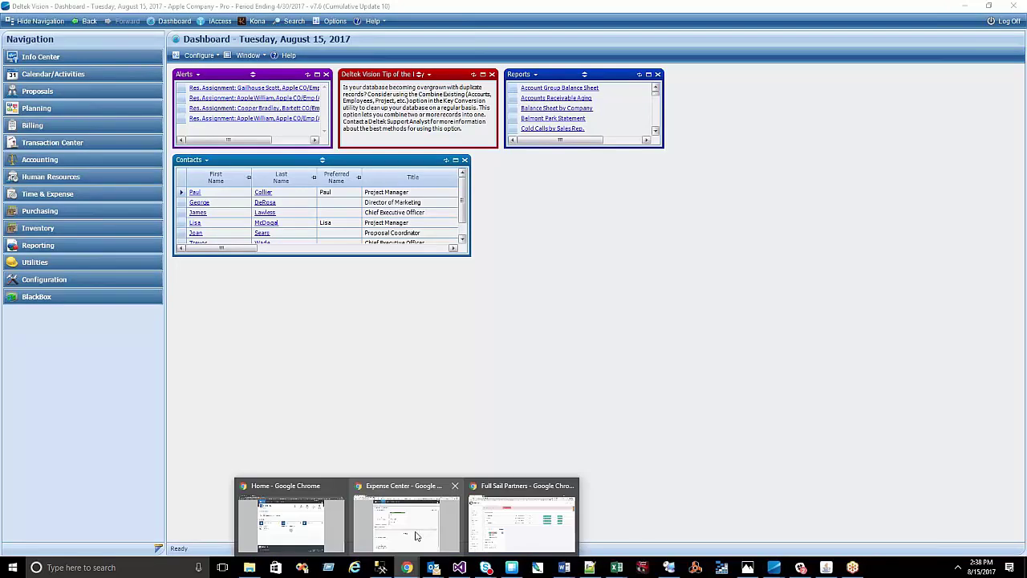
click(415, 536)
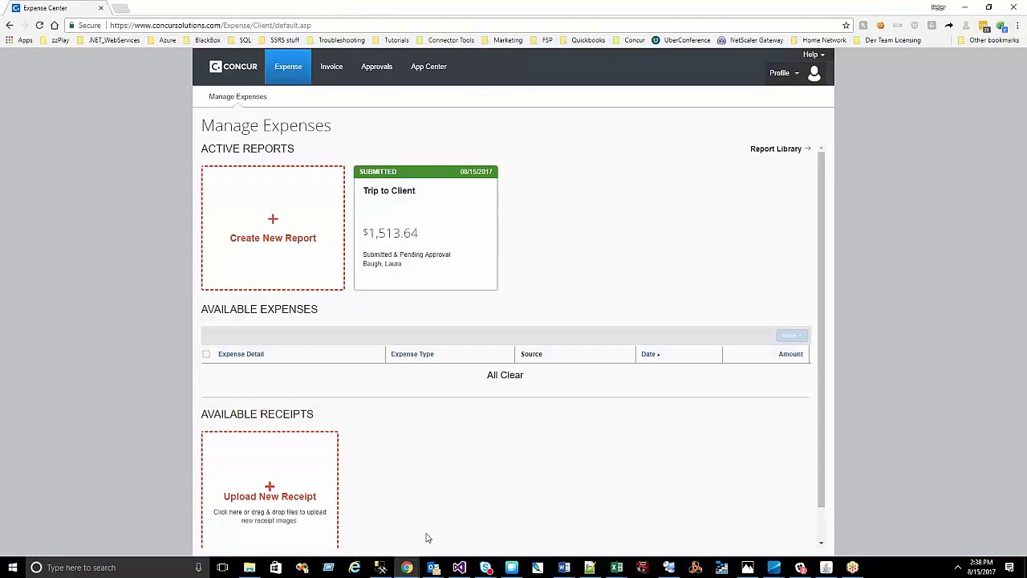
click(782, 73)
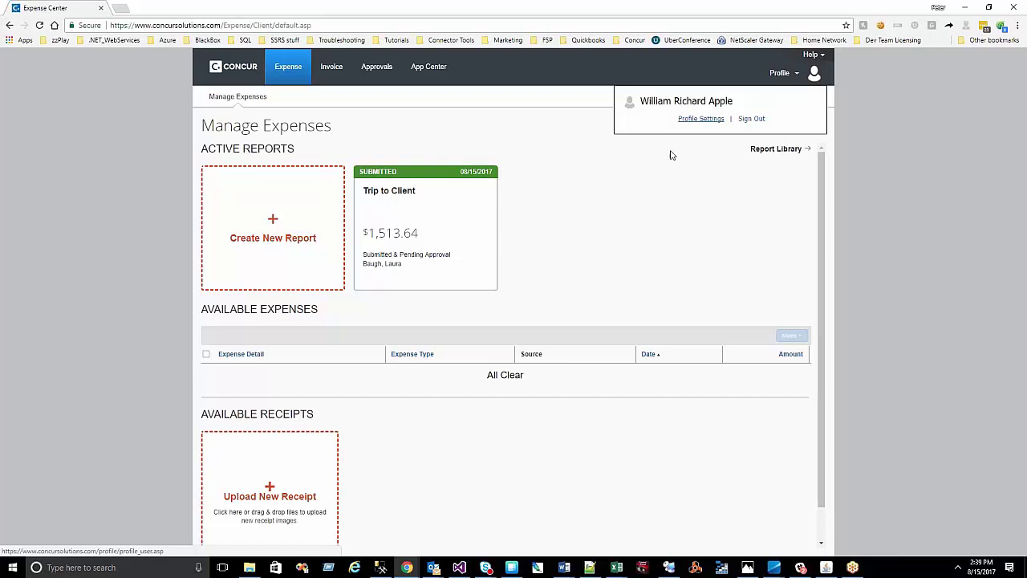
click(279, 240)
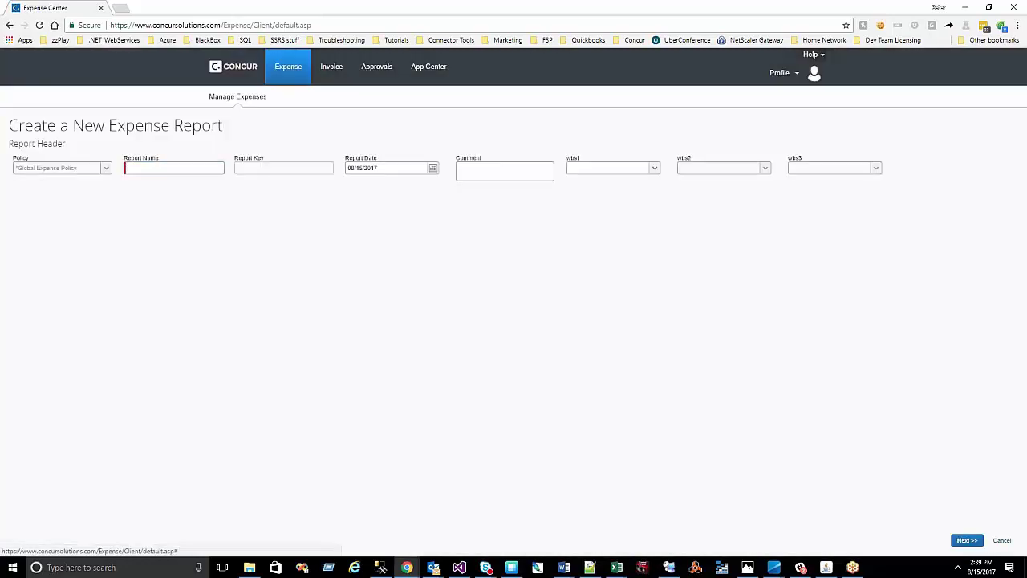
click(157, 166)
text(Trip To Denver)
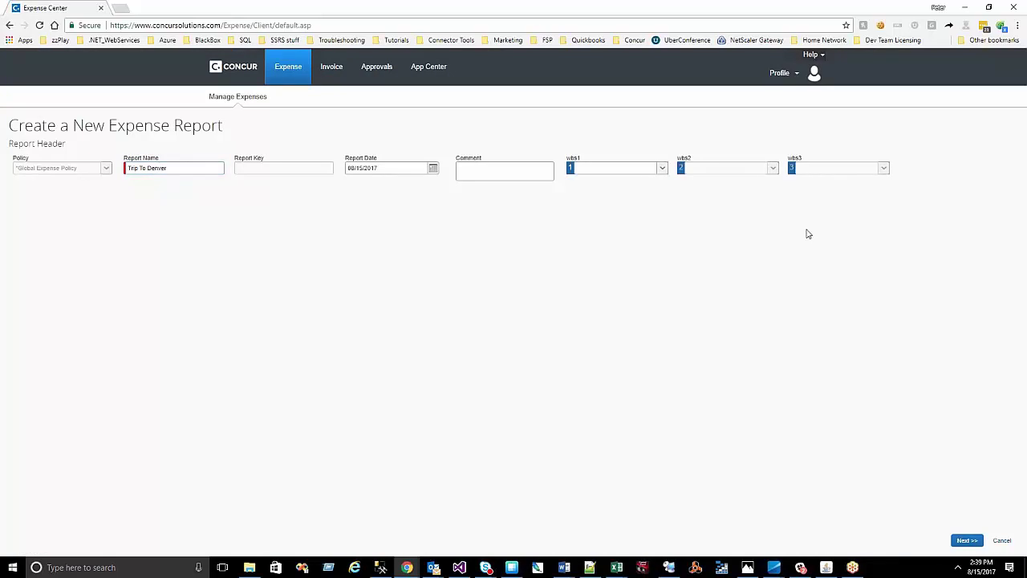
Add a Hotel expense dated 4/16/2017 with business purpose 'Stay in Denver'
click(964, 542)
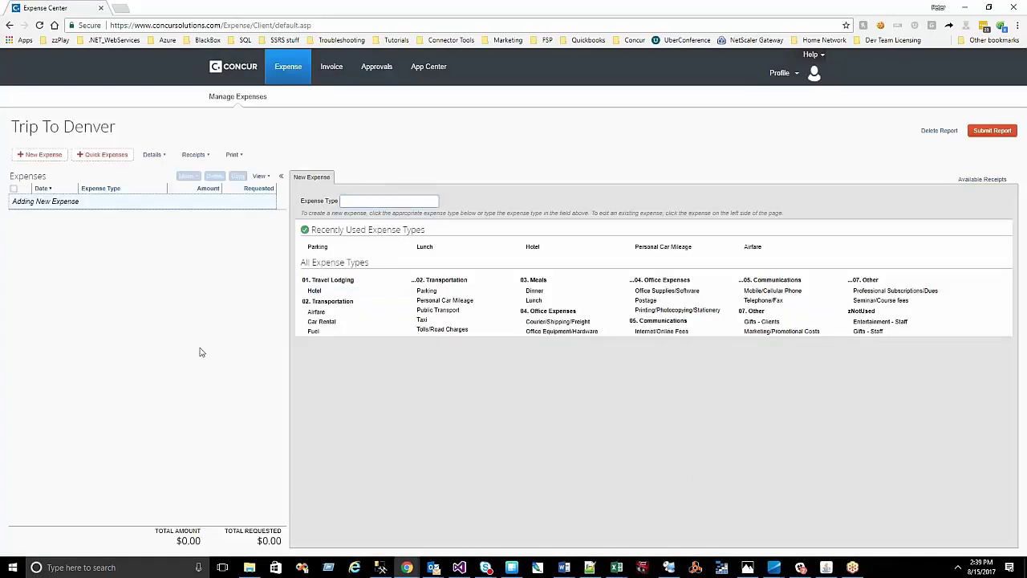
click(314, 291)
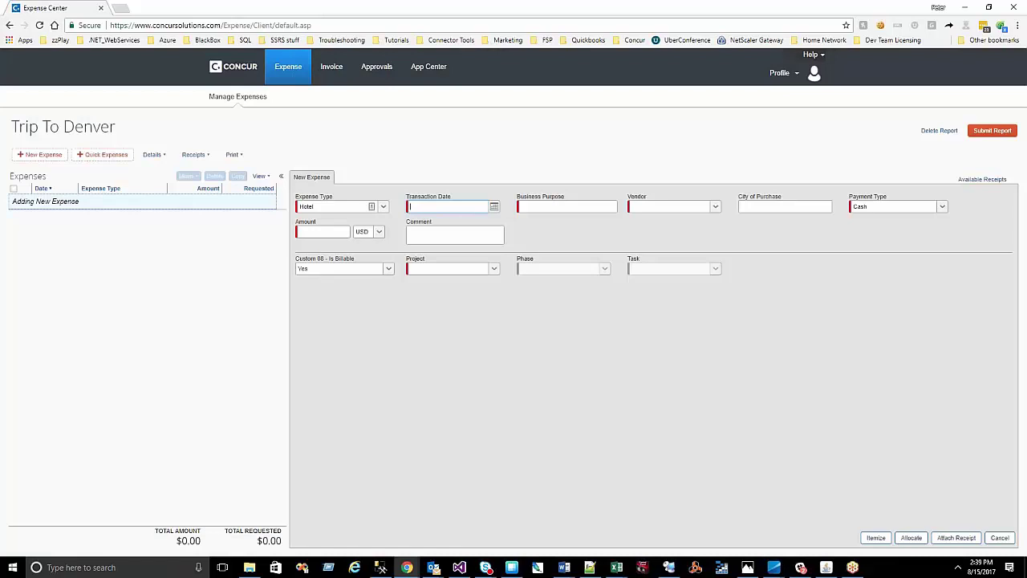
text(4/16/2017)
key(Tab)
text(Stay in Denve)
Attach the Marriott itinerary PDF from Desktop > receipts as the hotel receipt image
click(963, 539)
click(616, 219)
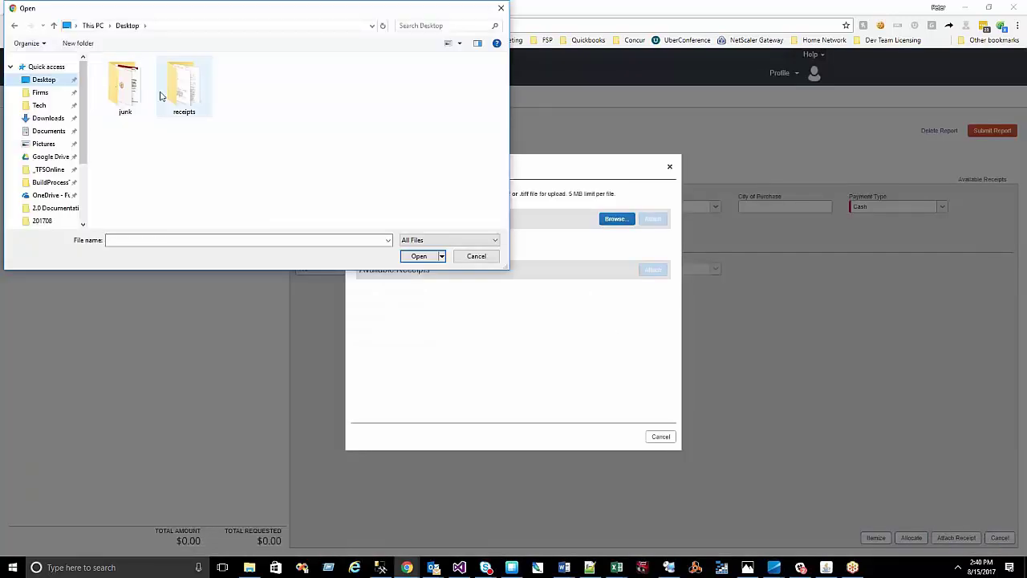
double_click(177, 97)
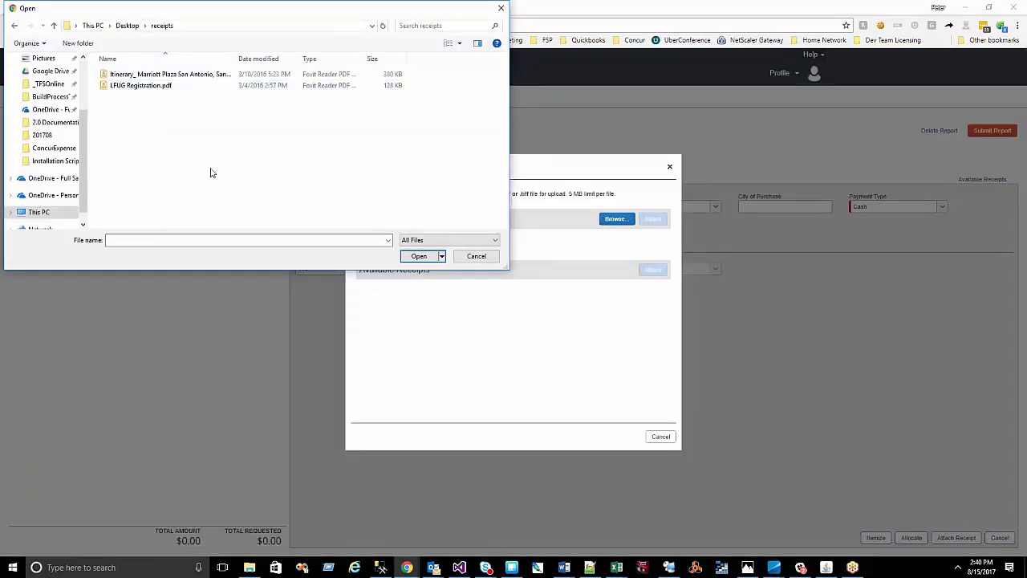
double_click(147, 77)
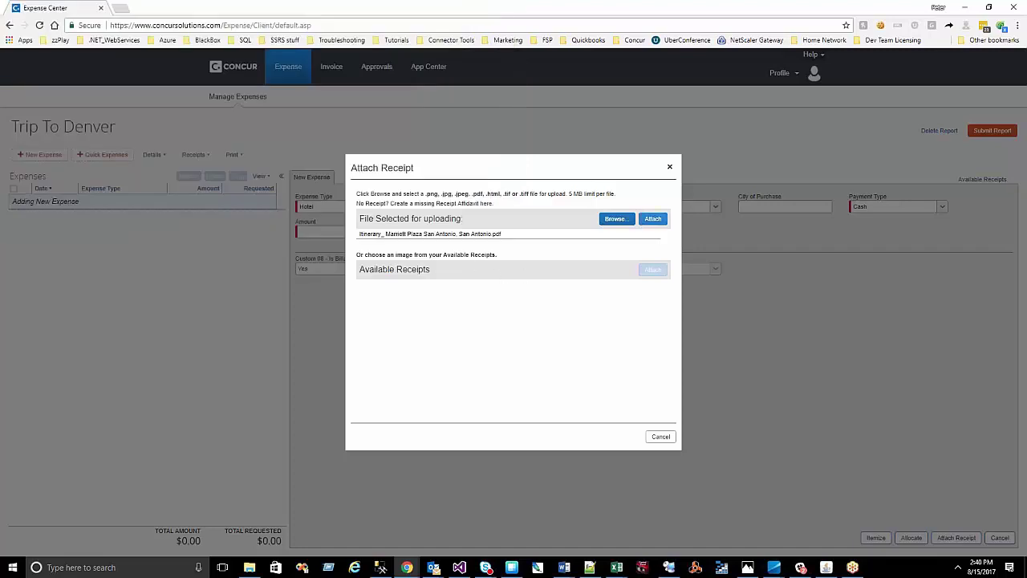
click(652, 218)
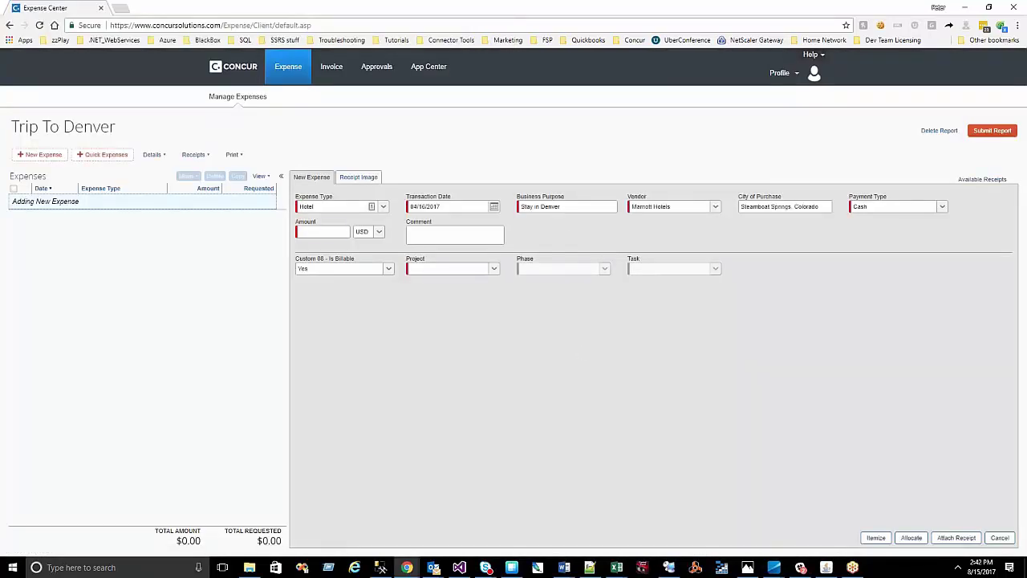
Enter amount 521.88 and select project 200300500 Adelphi Research Lab by code
click(331, 231)
text(521.88)
key(Tab)
click(493, 270)
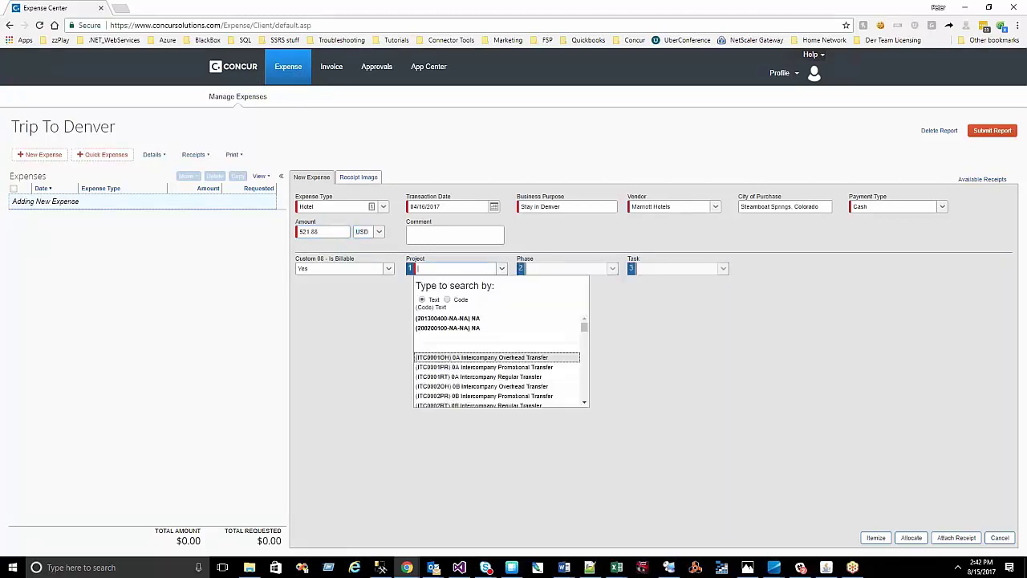
click(447, 299)
text(200300500)
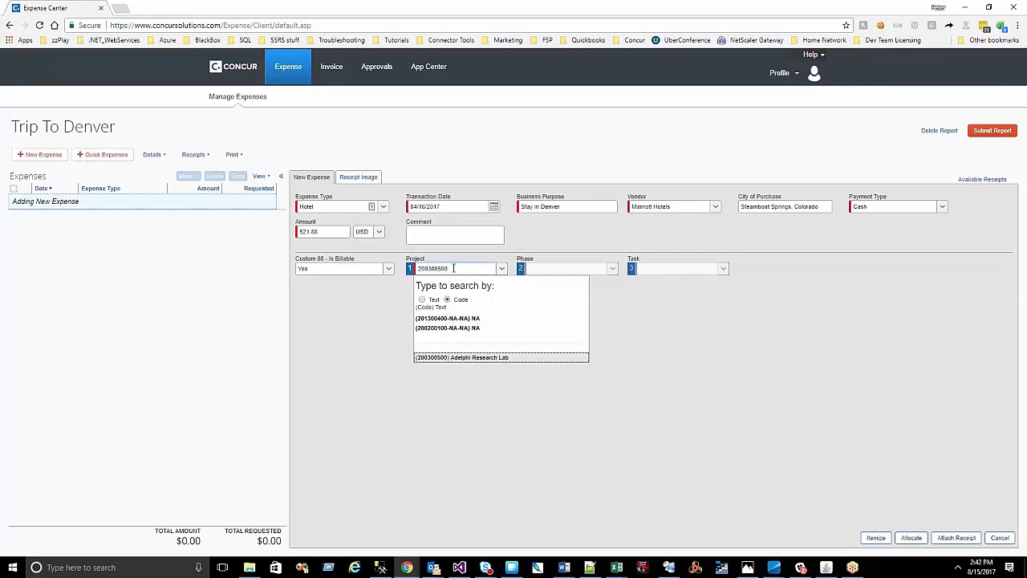
click(508, 358)
Check the project's Phase list and close it without choosing a phase
click(612, 268)
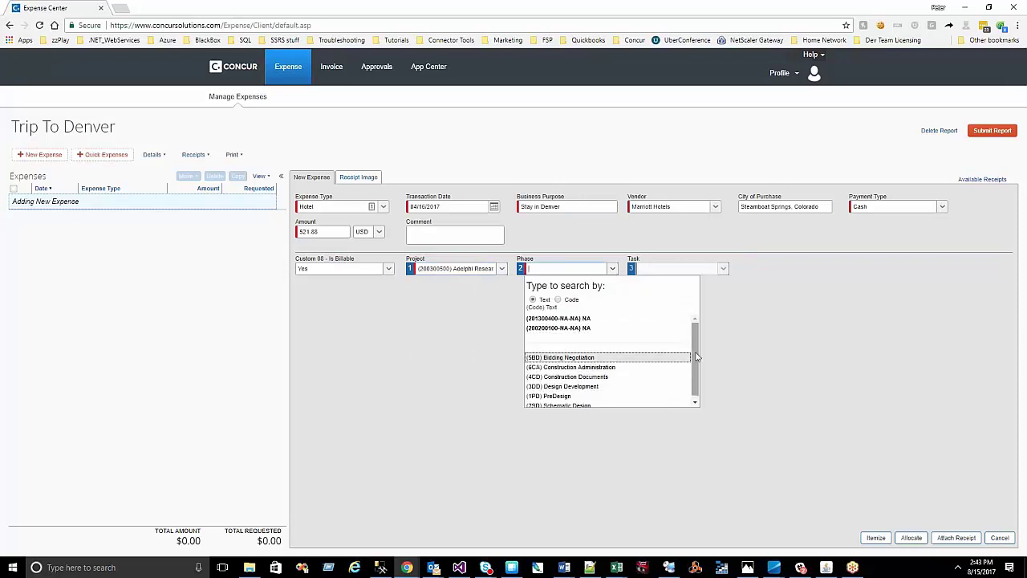
scroll(609, 369, down, 1)
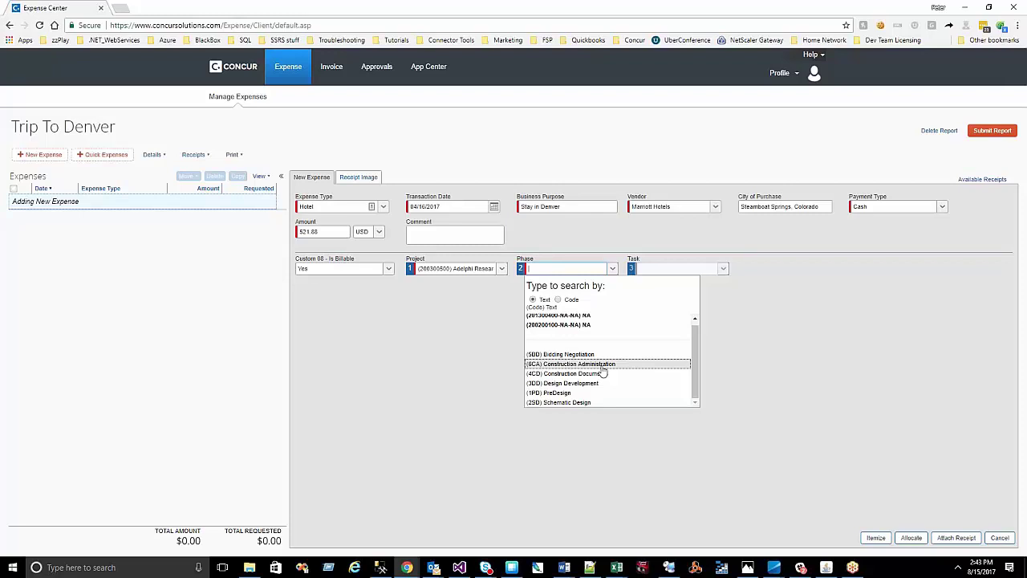
click(885, 358)
In Deltek Vision, find project 200300500 in Projects and review its phase structure
key(alt+Tab)
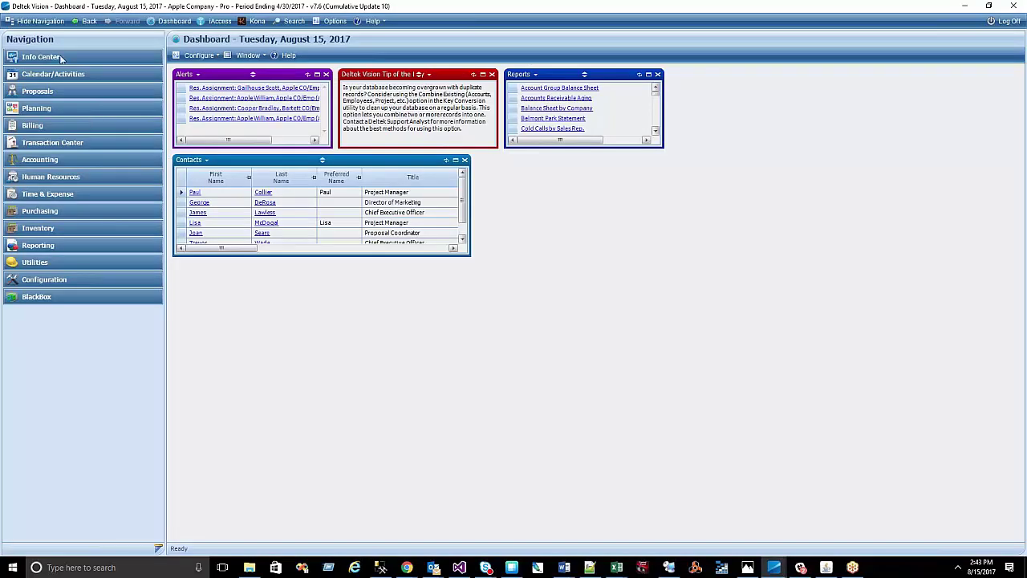
click(63, 57)
click(37, 129)
text(200300500)
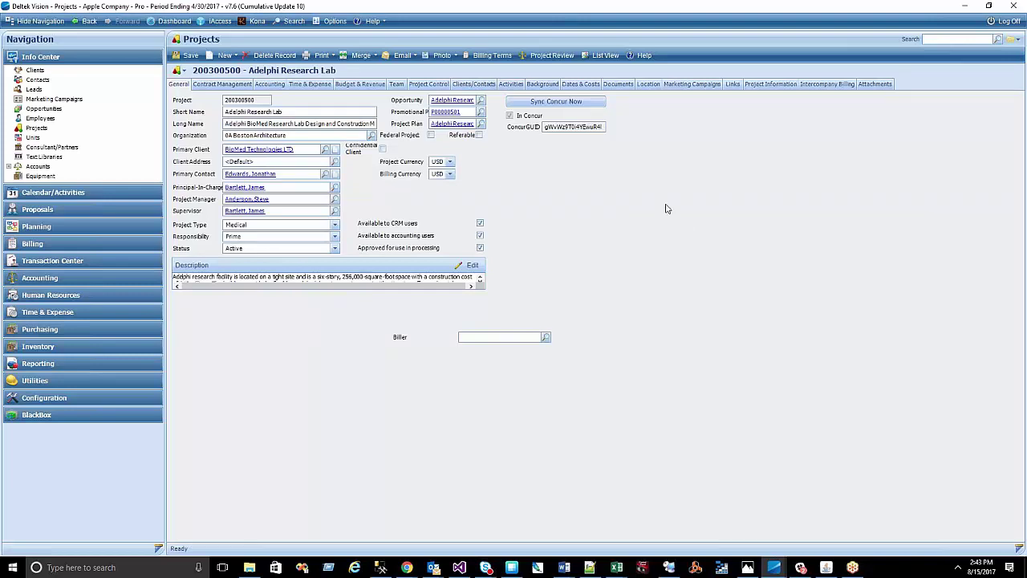
click(181, 72)
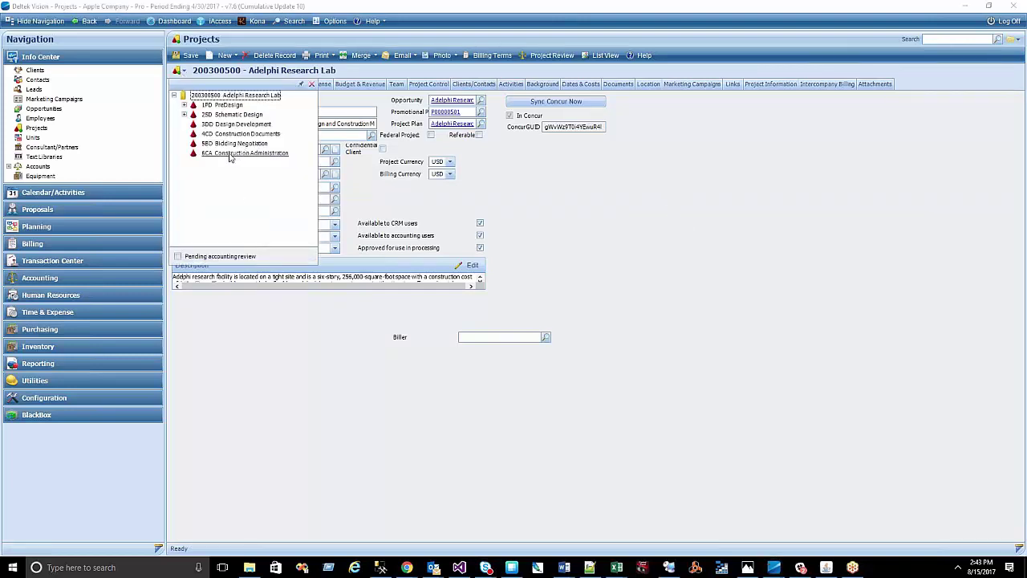
click(706, 206)
Add phase 7a 'New Phase' to the project and sync it to Concur
click(222, 56)
click(240, 81)
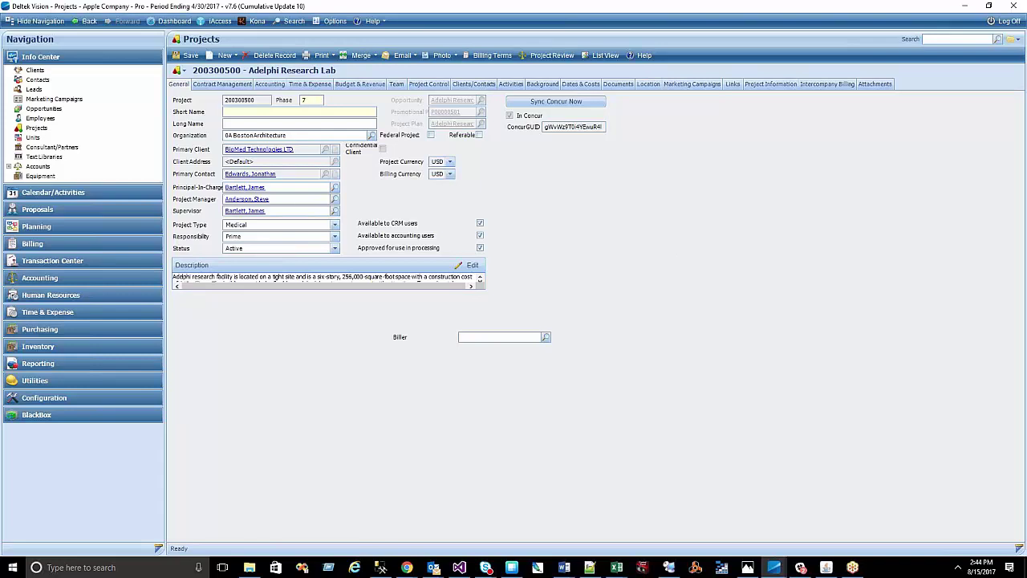
text(7a)
click(340, 113)
text(New Phase)
key(Tab)
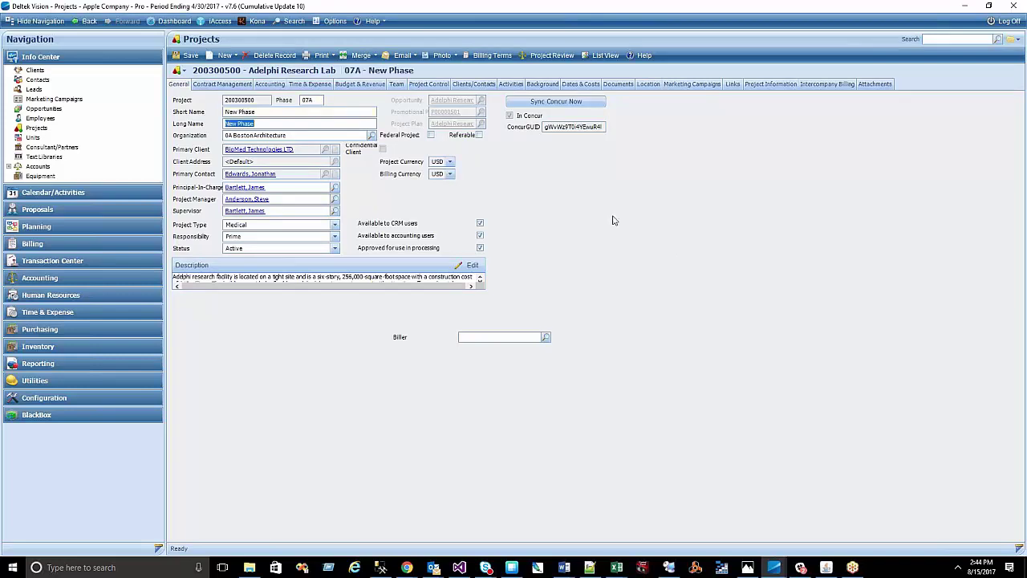
click(556, 101)
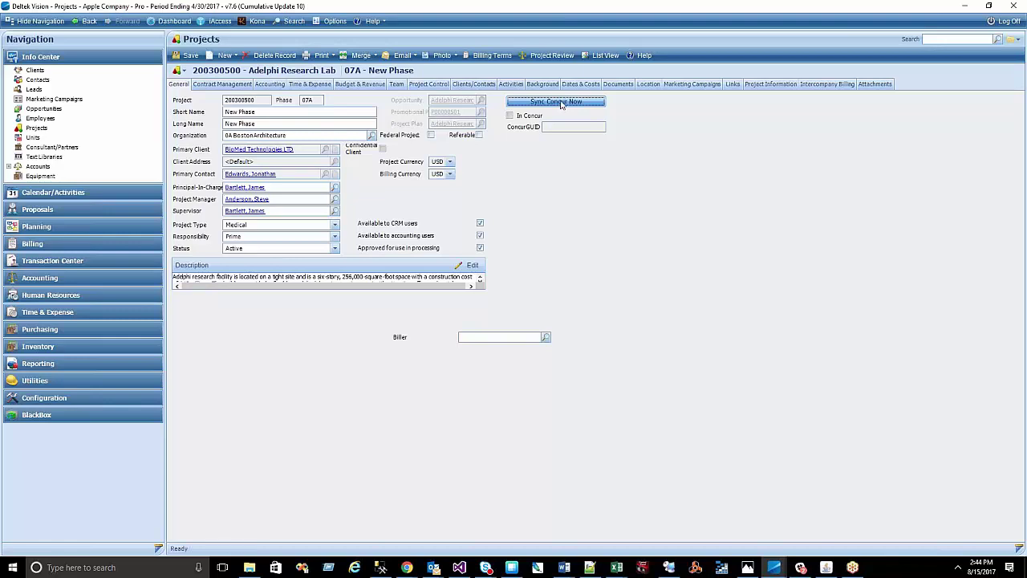
key(alt+Tab)
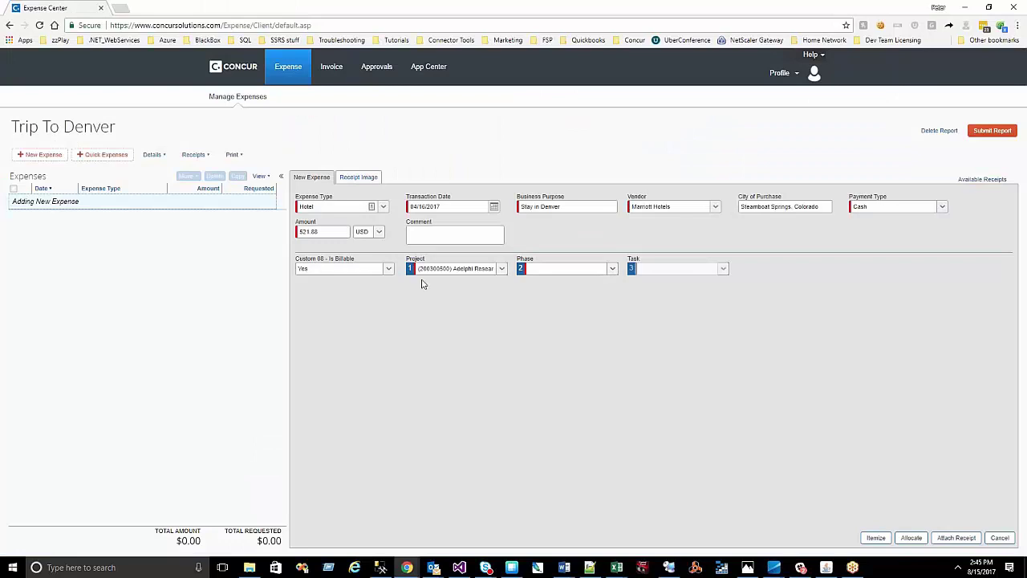
Charge the hotel expense to Adelphi Research Lab, phase (07A) New Phase, task NA
click(501, 269)
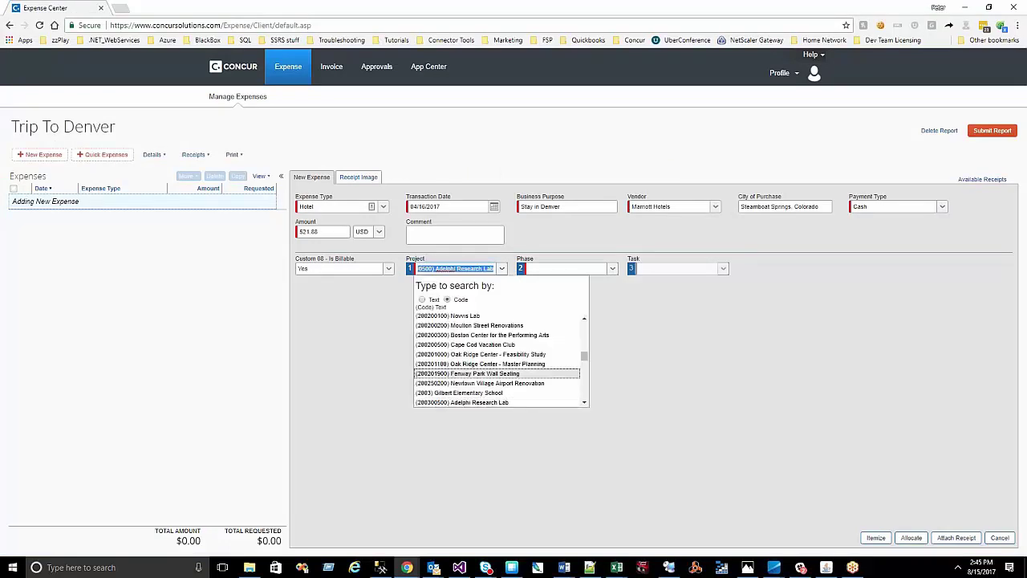
click(497, 403)
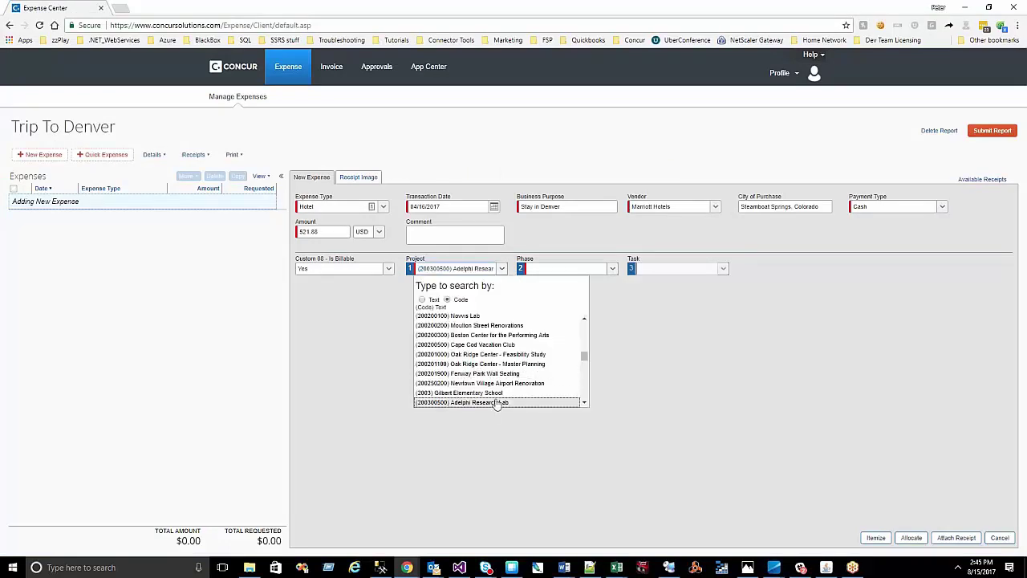
click(614, 270)
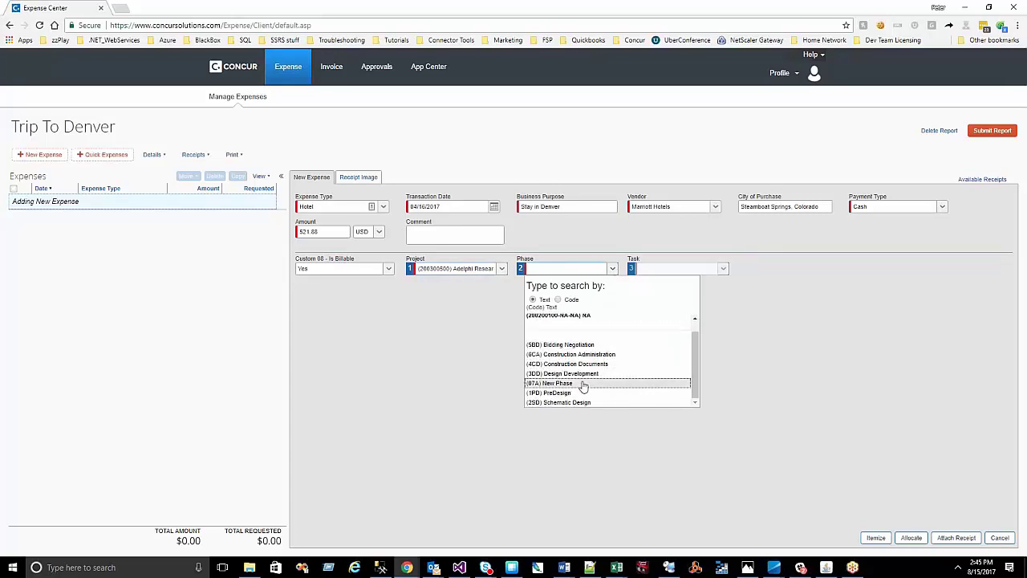
click(584, 384)
click(723, 268)
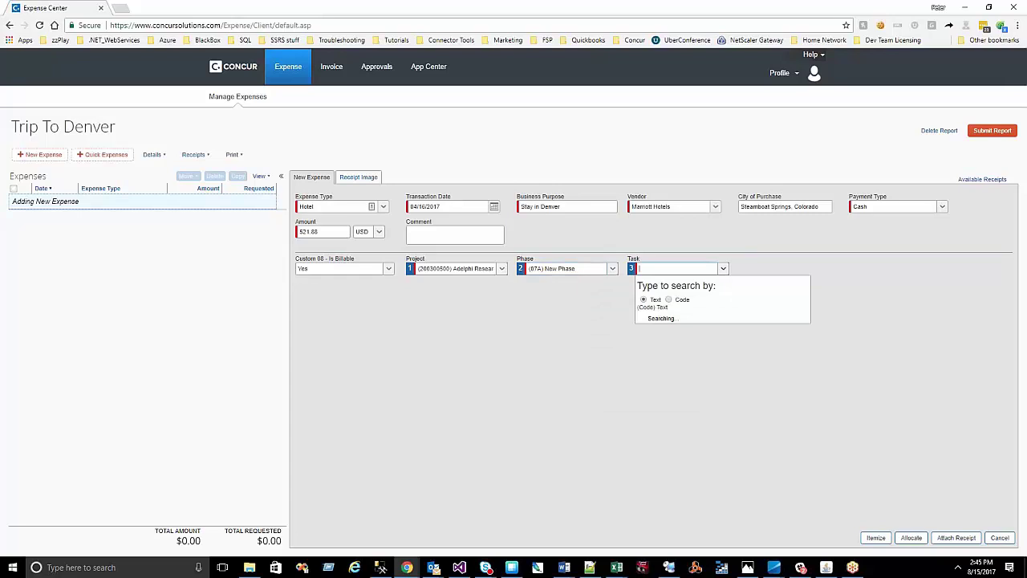
key(Return)
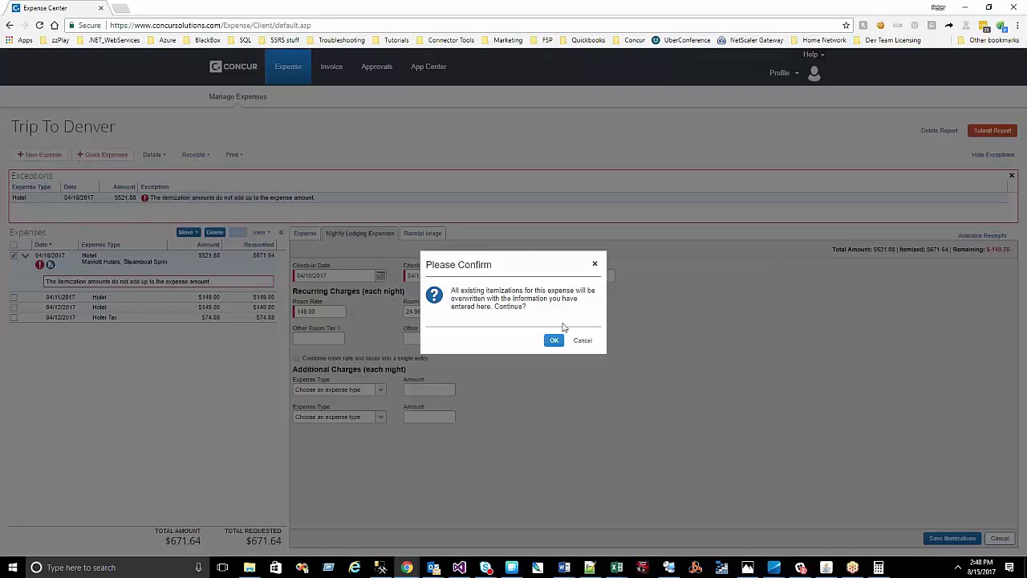
Confirm the hotel itemizations and submit the Trip To Denver report for $521.88
click(553, 340)
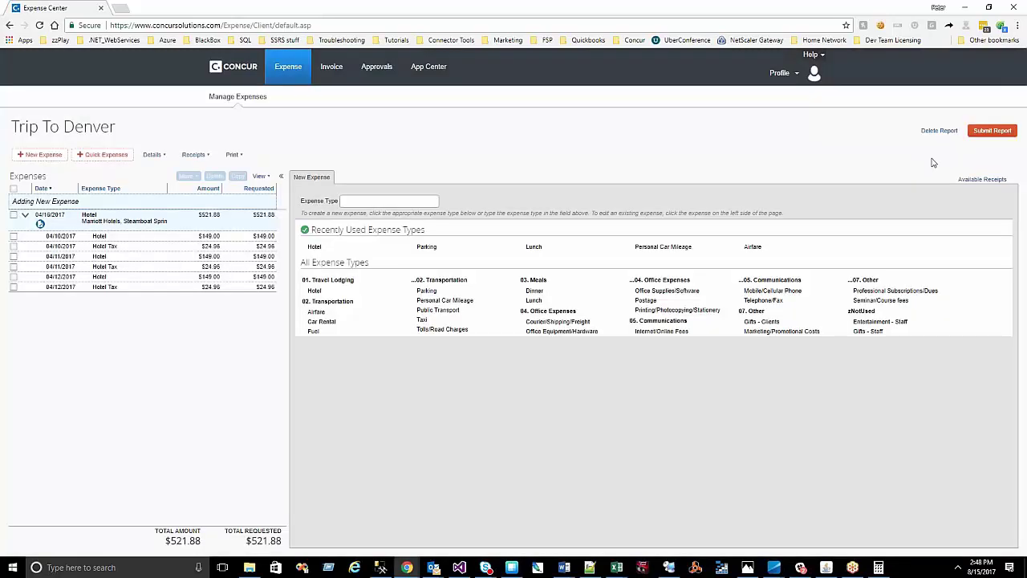
click(992, 131)
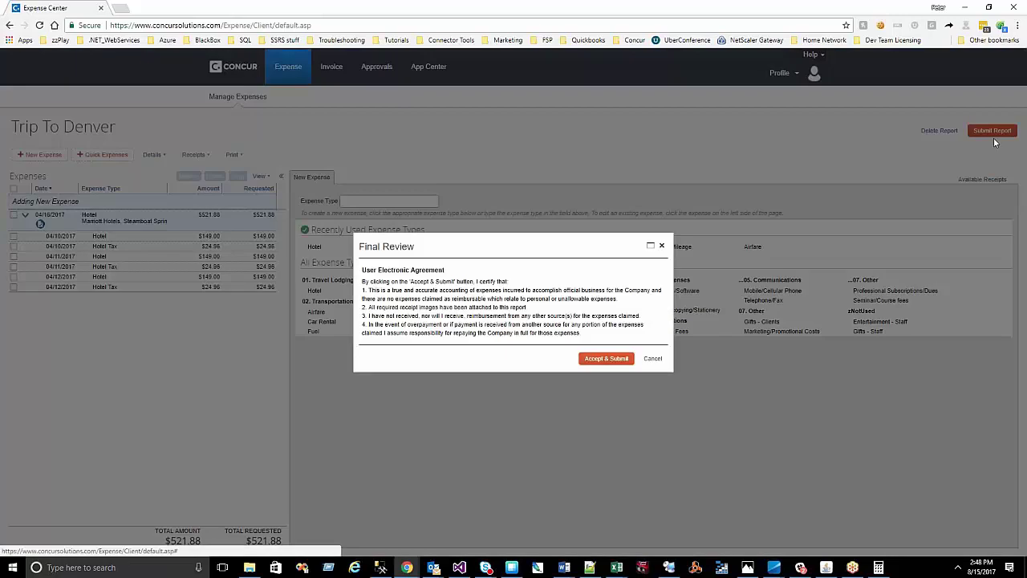
click(604, 360)
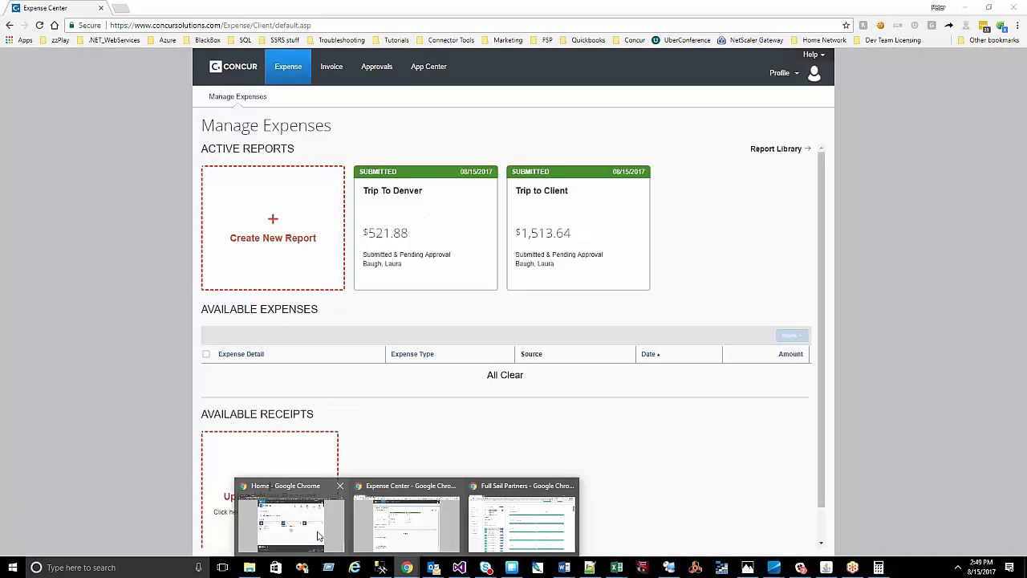
Open the approvals queue and approve the Conference report
click(318, 532)
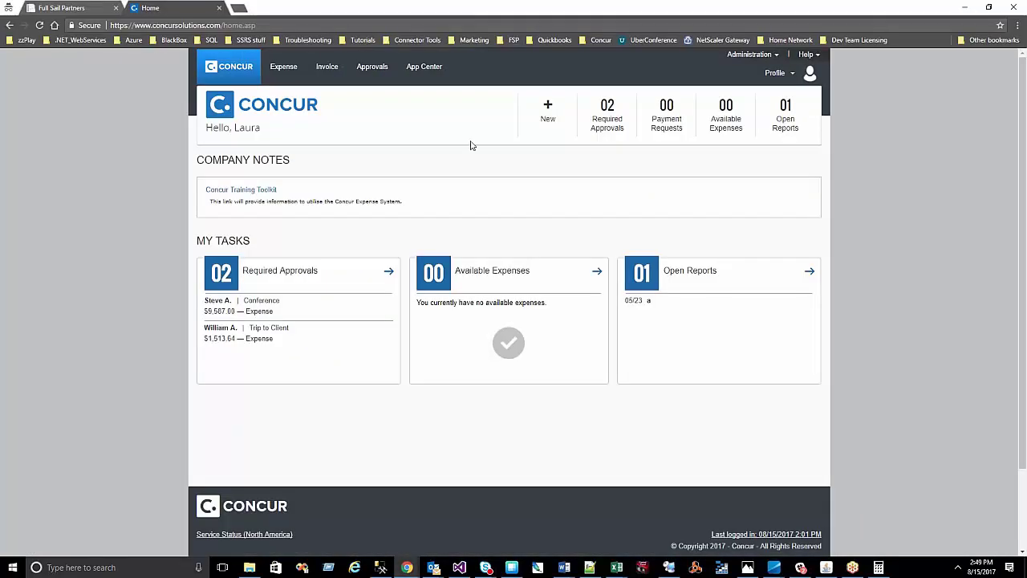
click(775, 73)
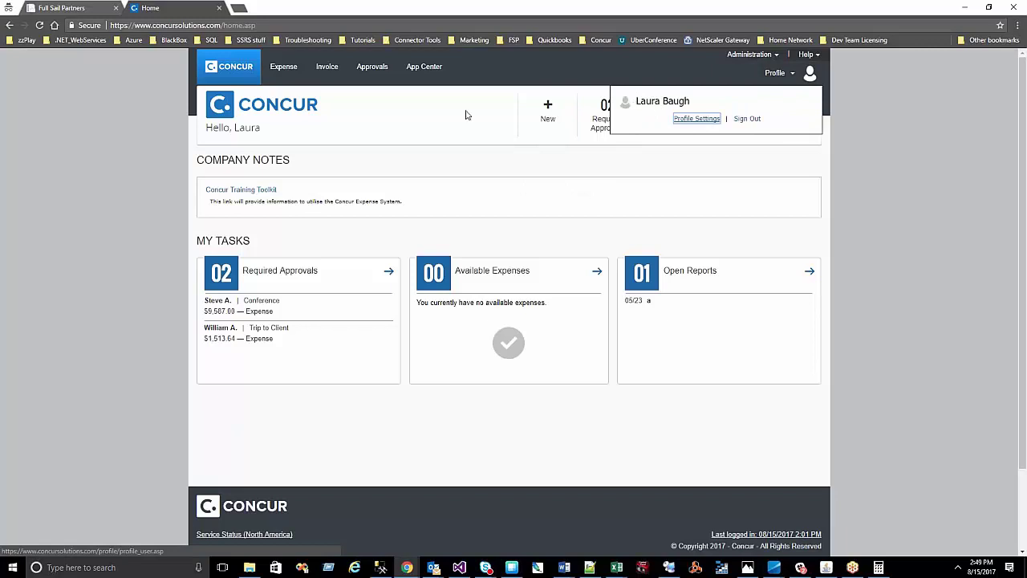
click(381, 70)
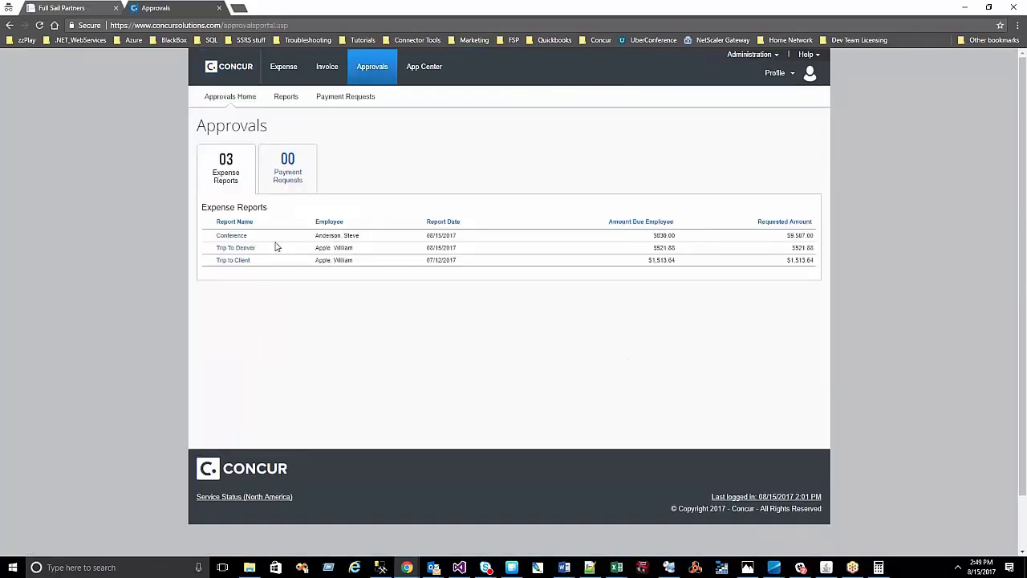
click(237, 236)
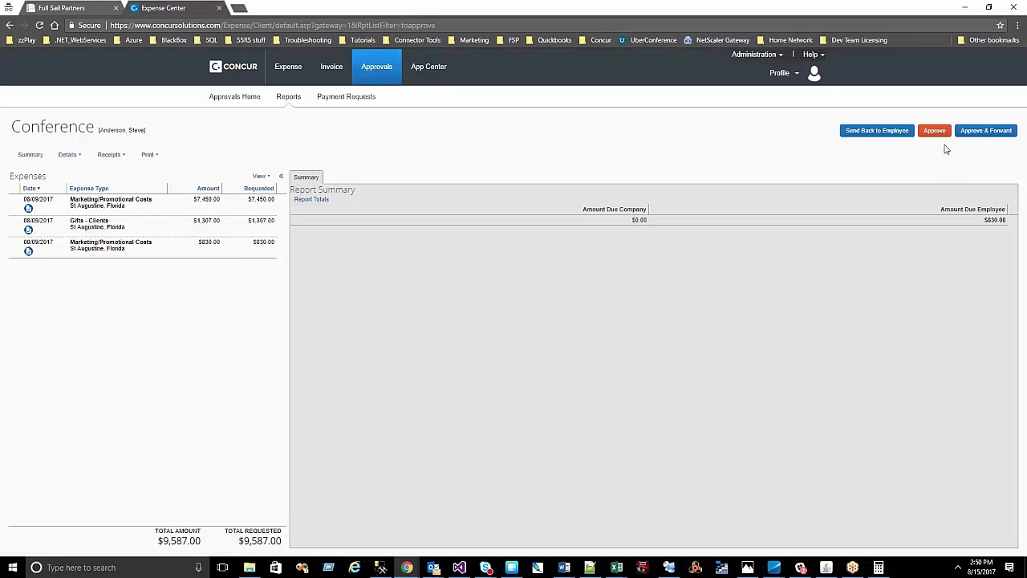
click(935, 131)
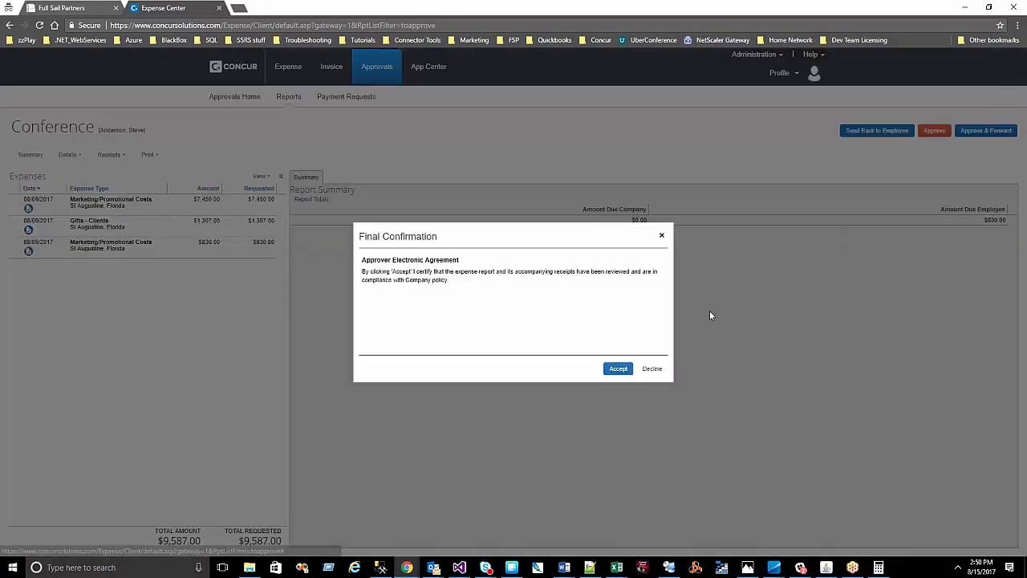
click(618, 369)
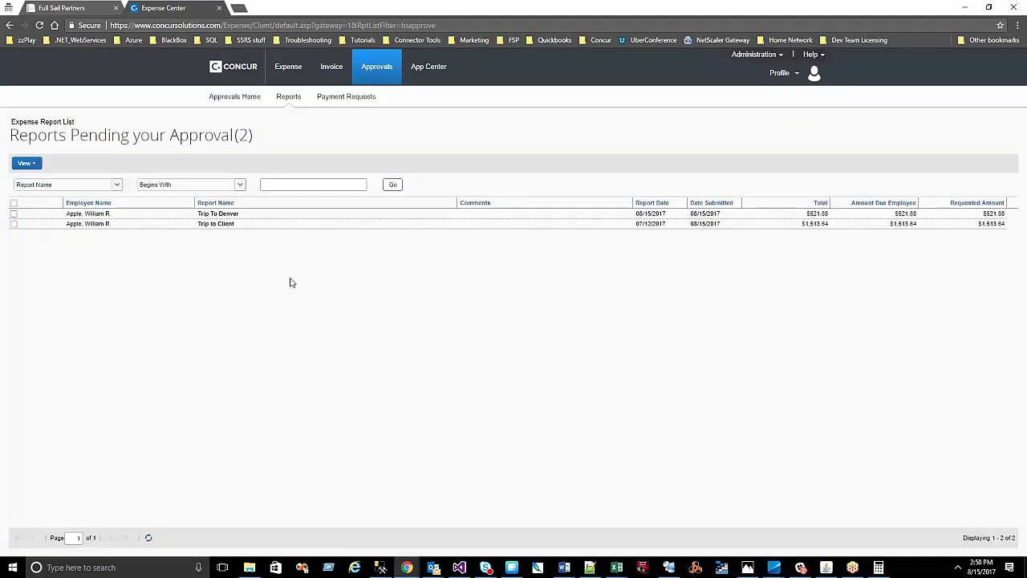
Approve the Trip To Denver report and accept the approver agreement
click(12, 214)
click(107, 221)
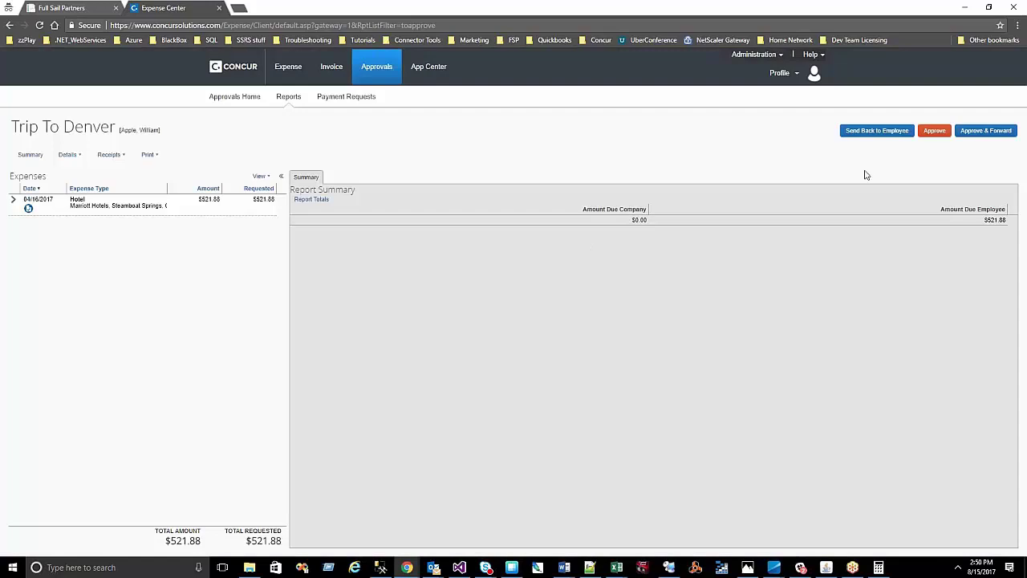
click(931, 132)
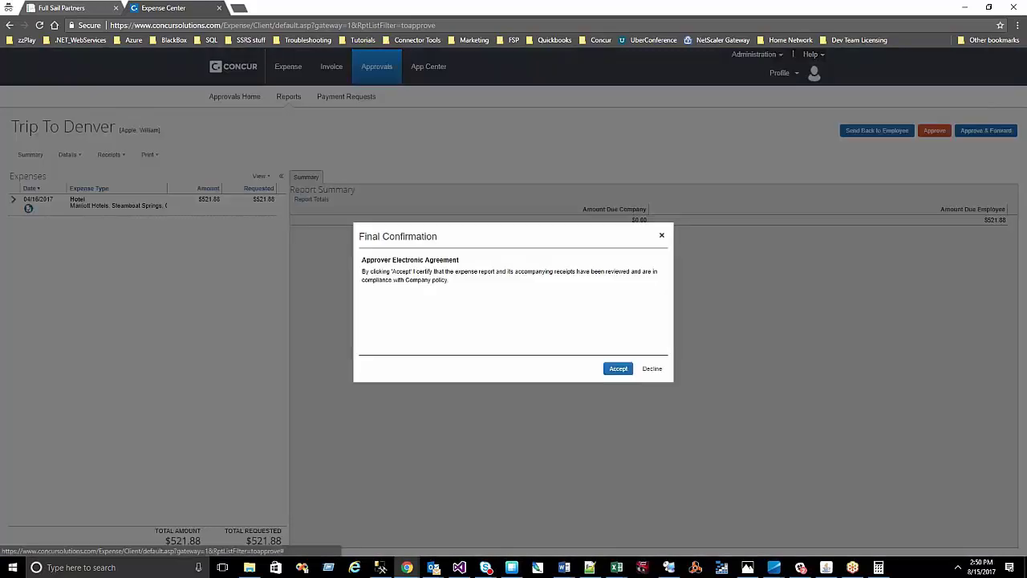
click(617, 369)
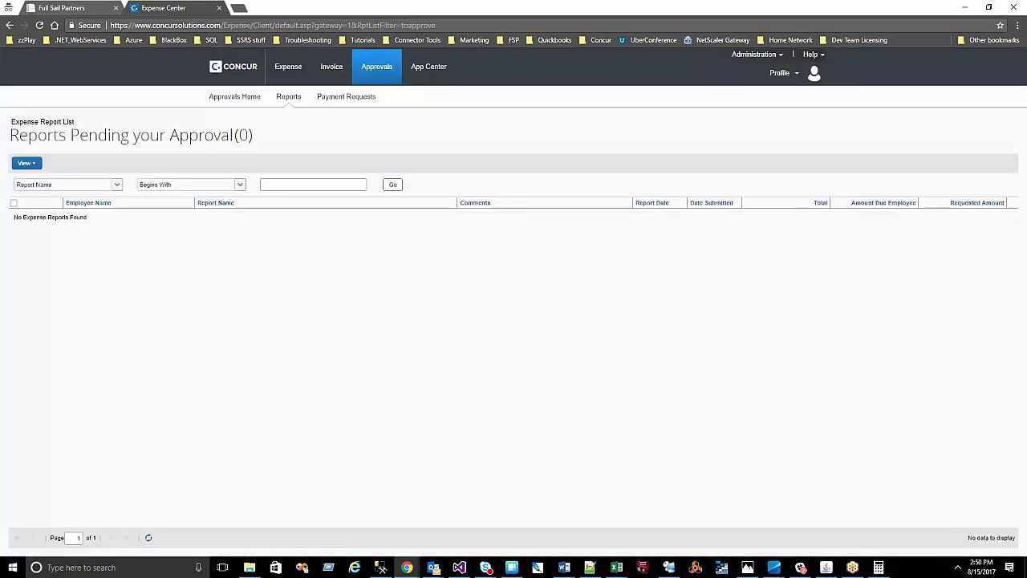
Set all three reports from the Reports Ready for Processing query to Approved
click(346, 96)
click(289, 66)
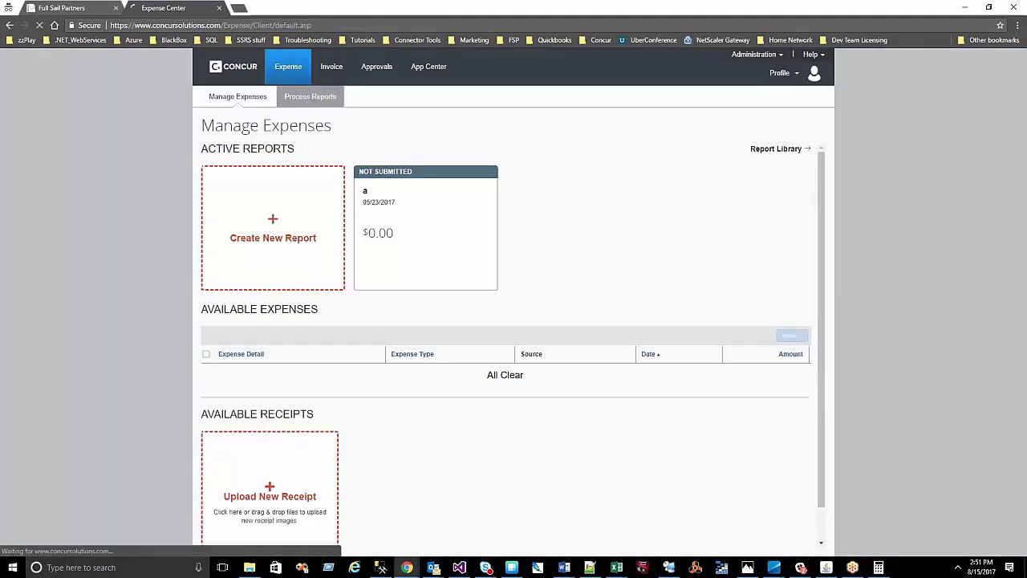
click(310, 96)
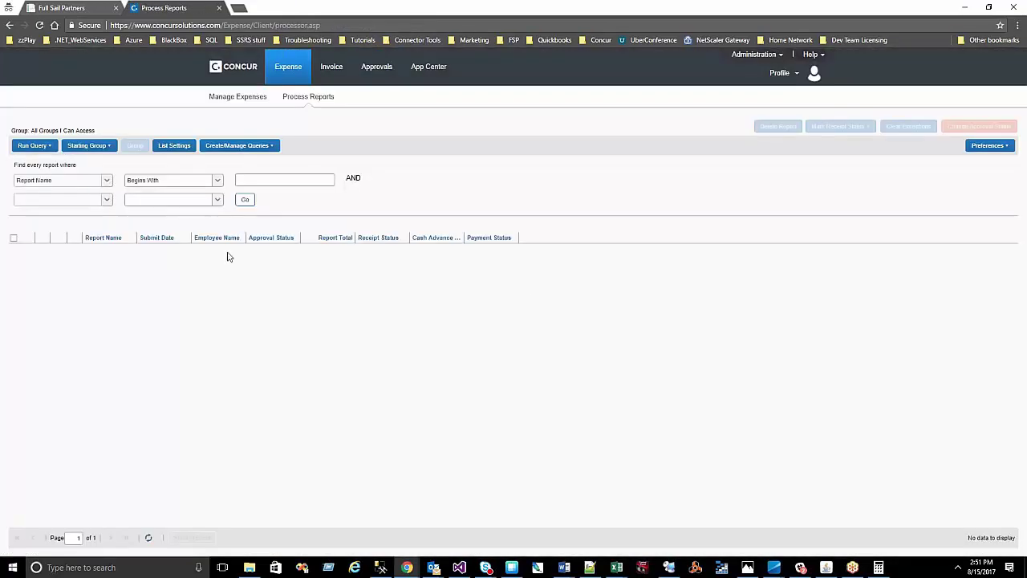
click(36, 146)
click(56, 160)
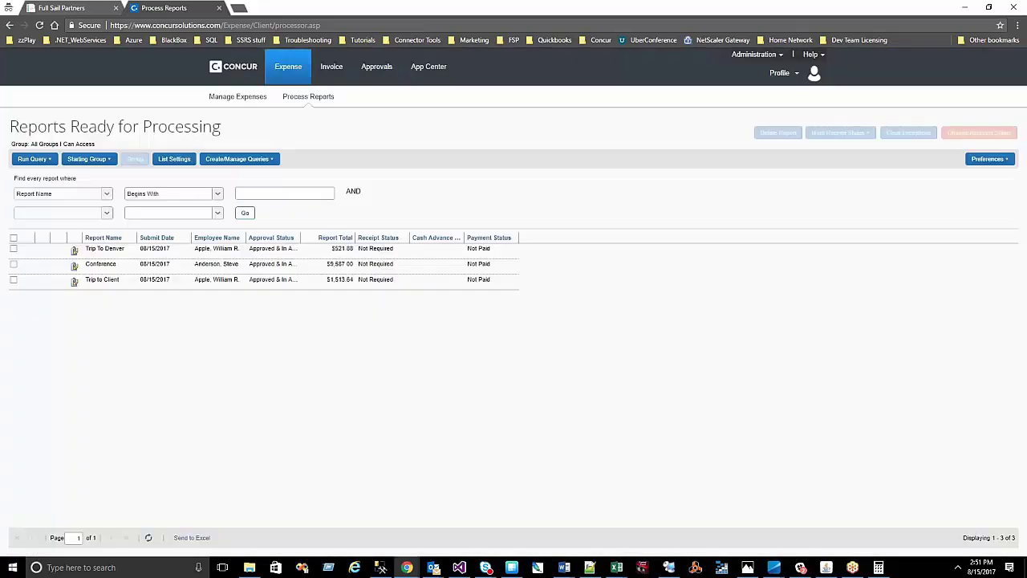
click(13, 239)
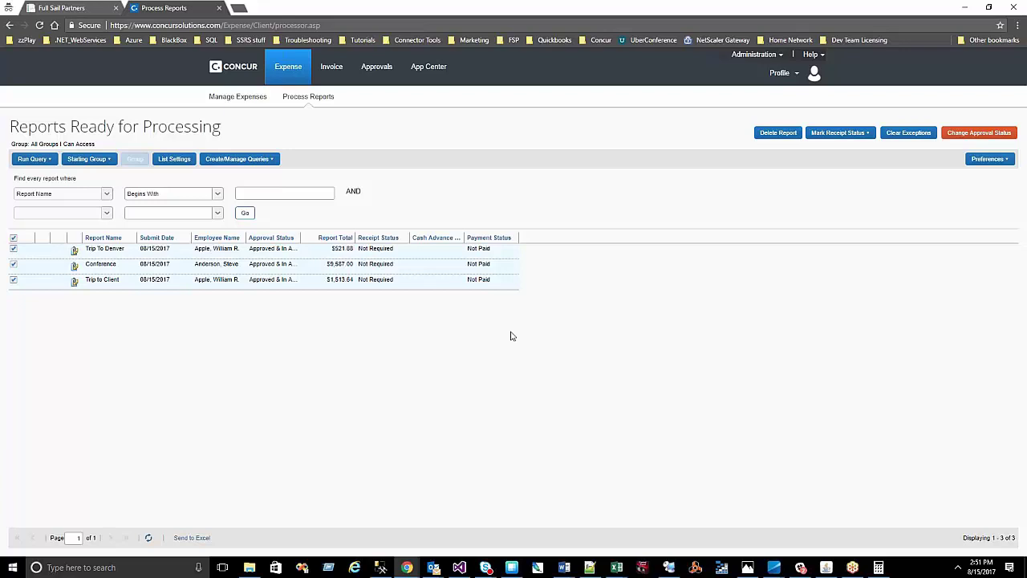
click(977, 136)
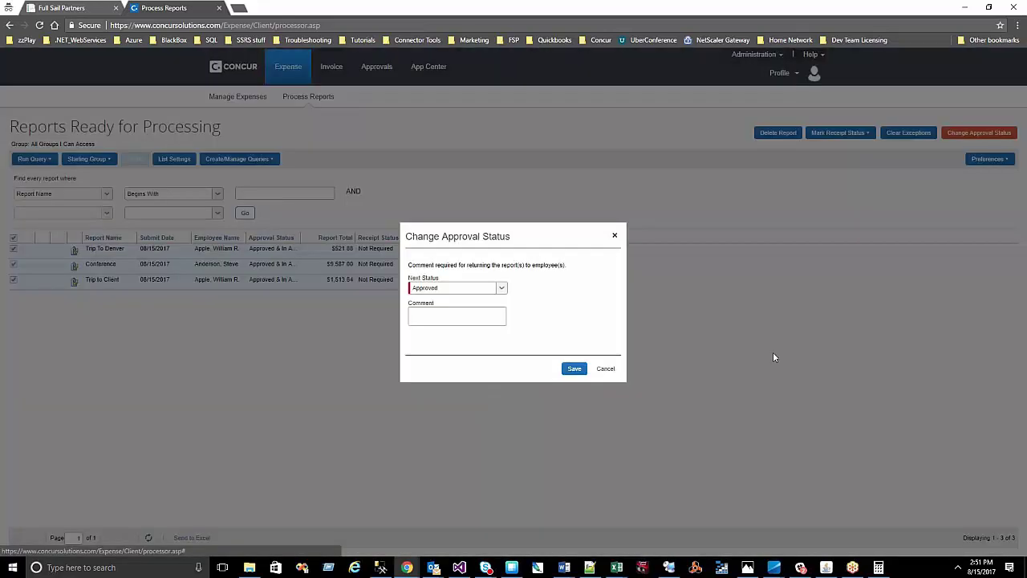
click(575, 369)
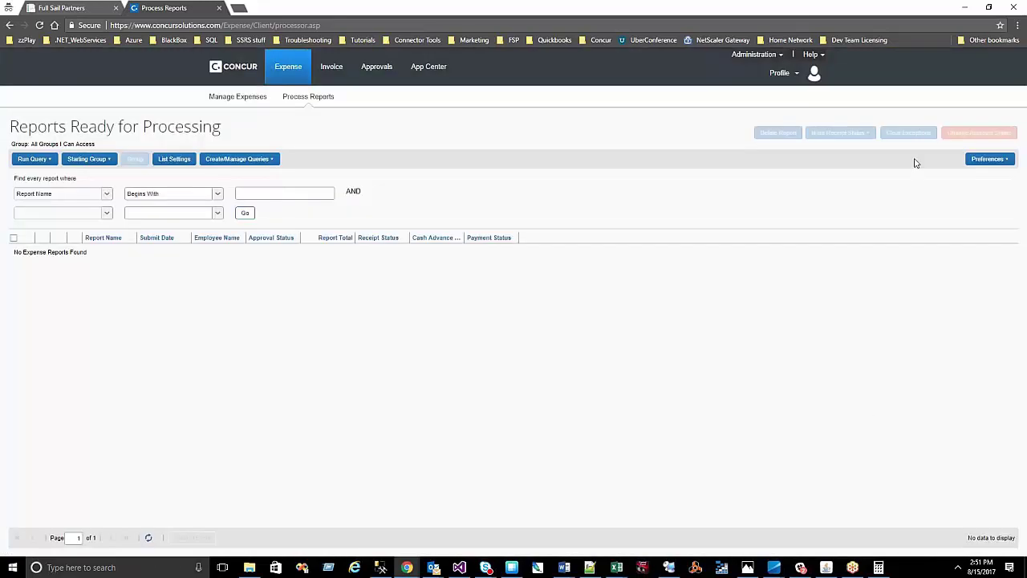
In Deltek Vision, open the BlackBox Connector Config Concur tab and initiate a new extract
key(alt+Tab)
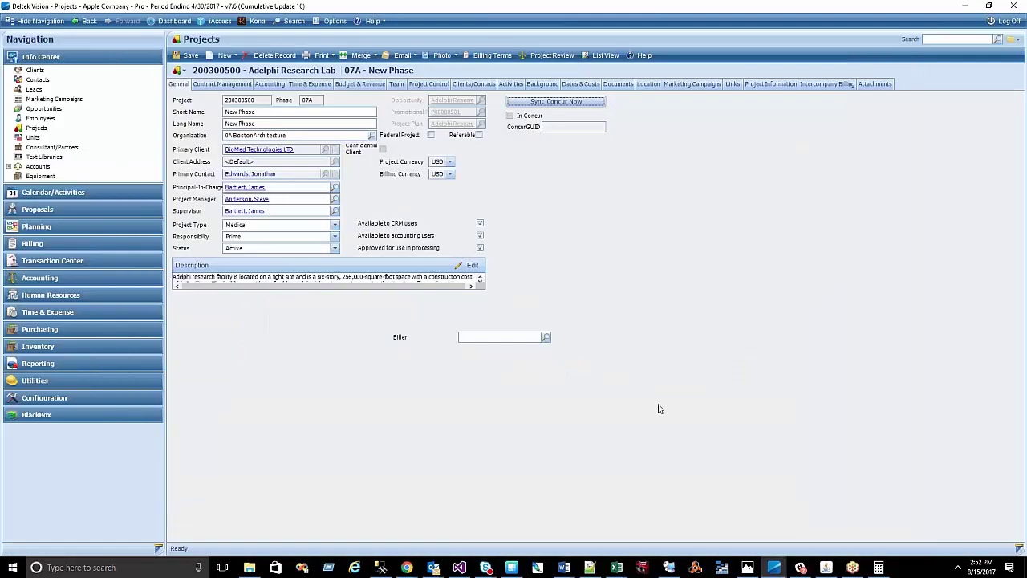
click(75, 417)
click(91, 427)
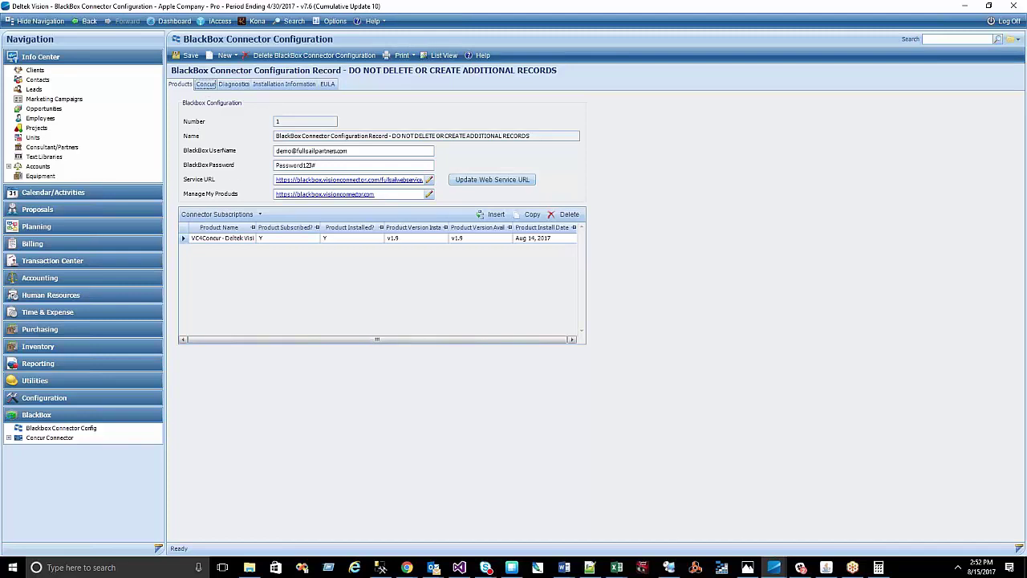
click(205, 84)
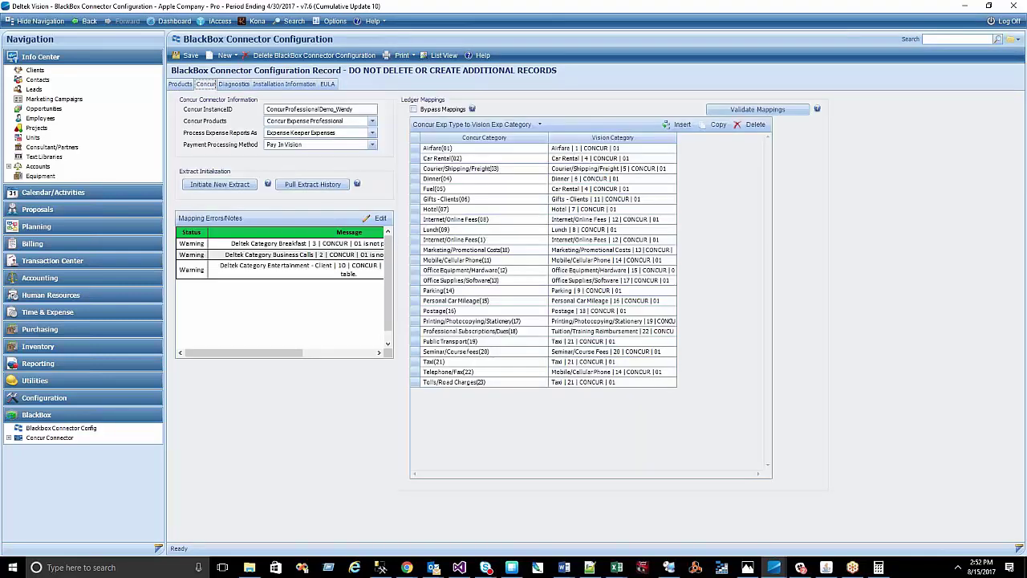
click(245, 189)
Check the Blackbox Connector dashboard's Concur extract job progress (35%), then return to Deltek Vision
key(super+Tab)
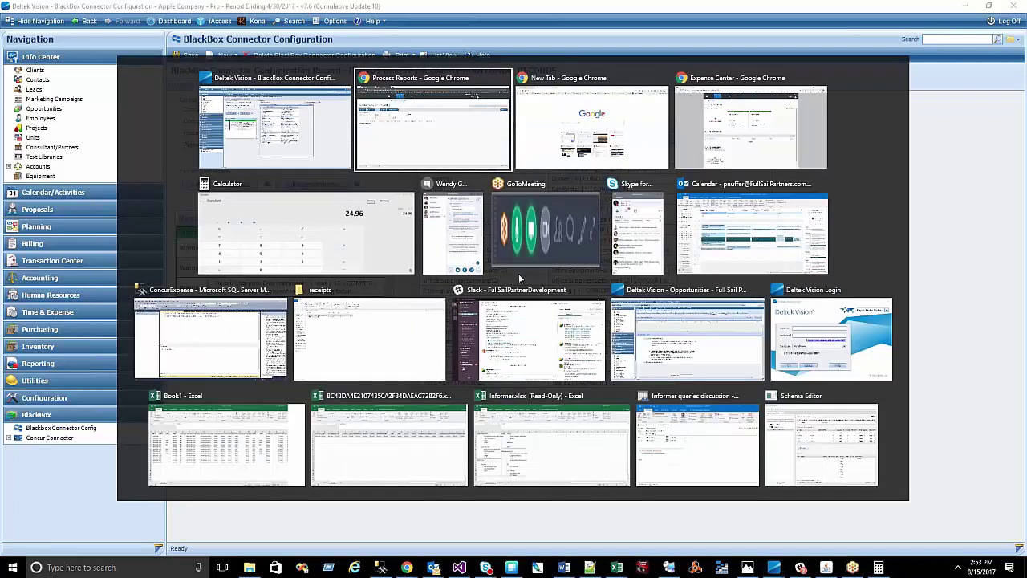
key(Return)
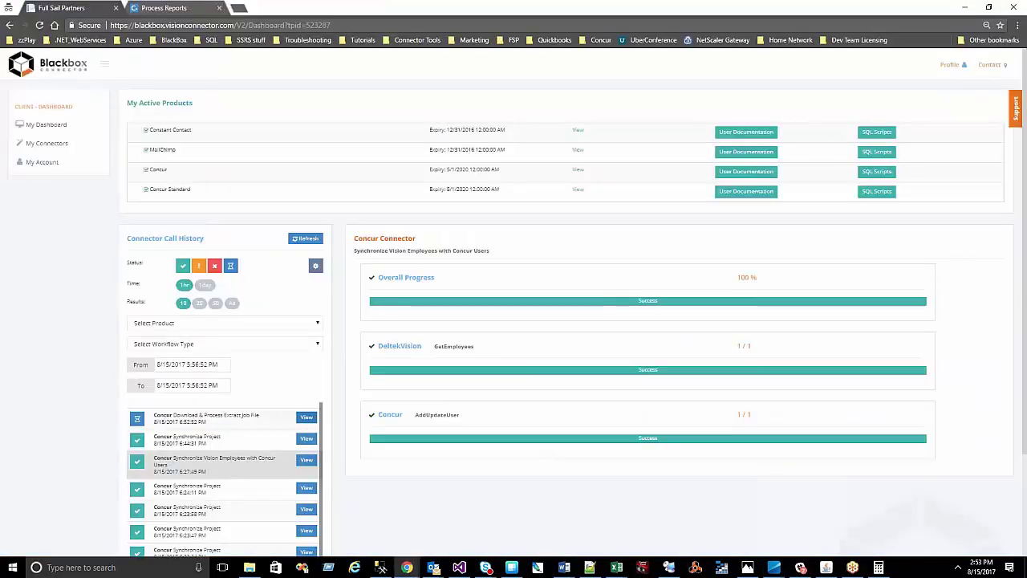
scroll(213, 337, down, 2)
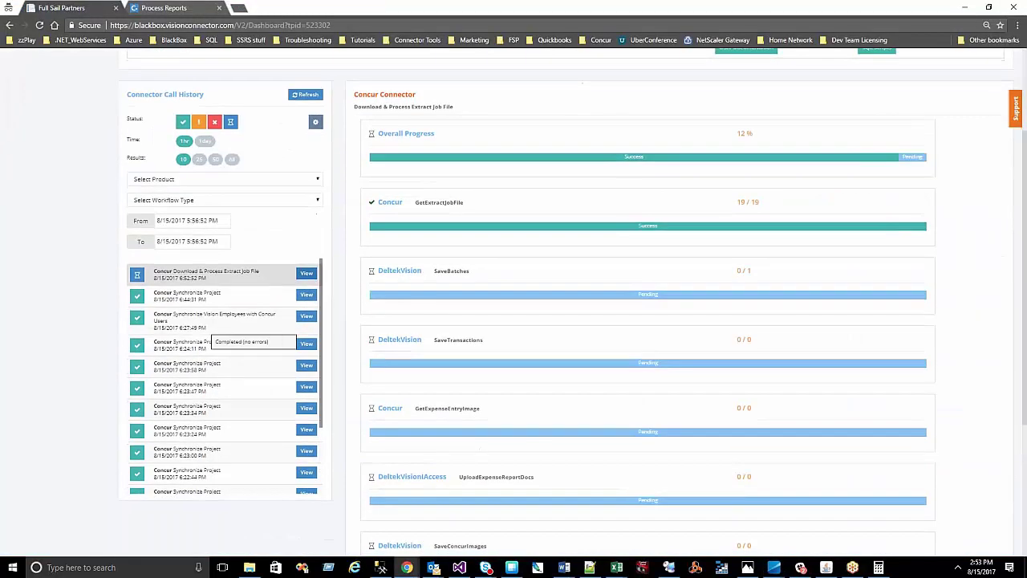
scroll(633, 319, up, 2)
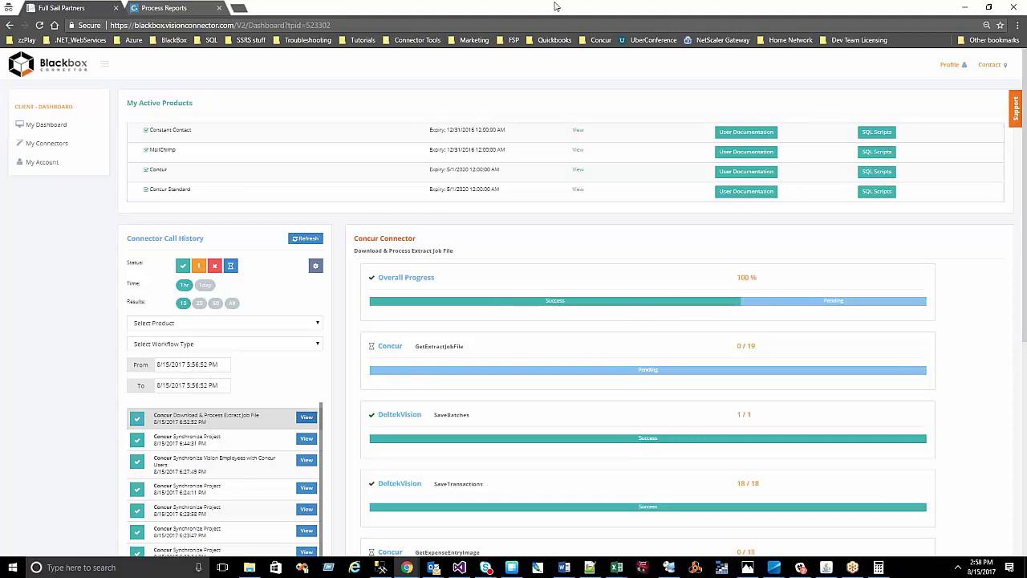
key(alt+Tab)
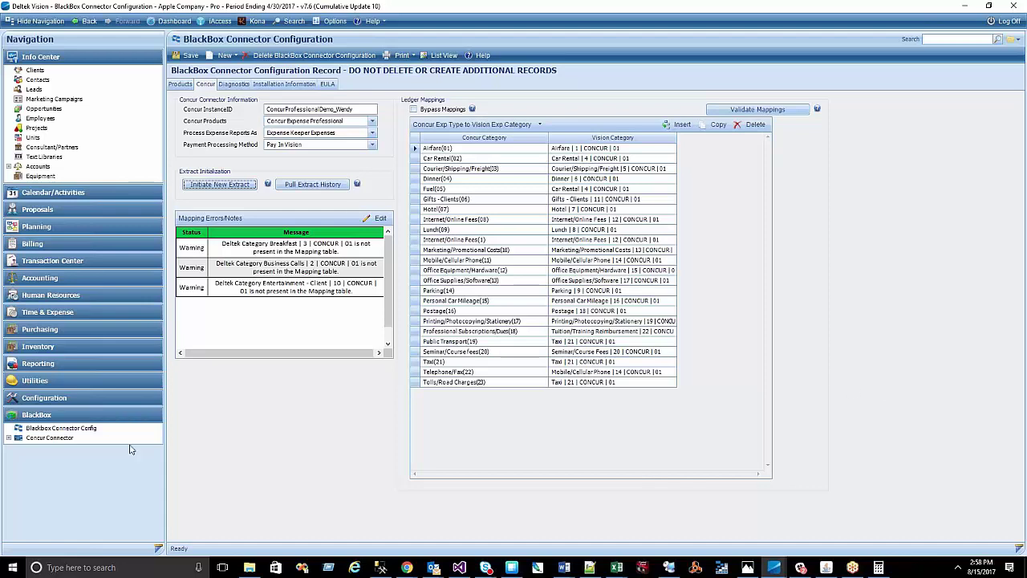
Open extract record 20170815_Expense_22 through the Concur Utility lookup
click(76, 435)
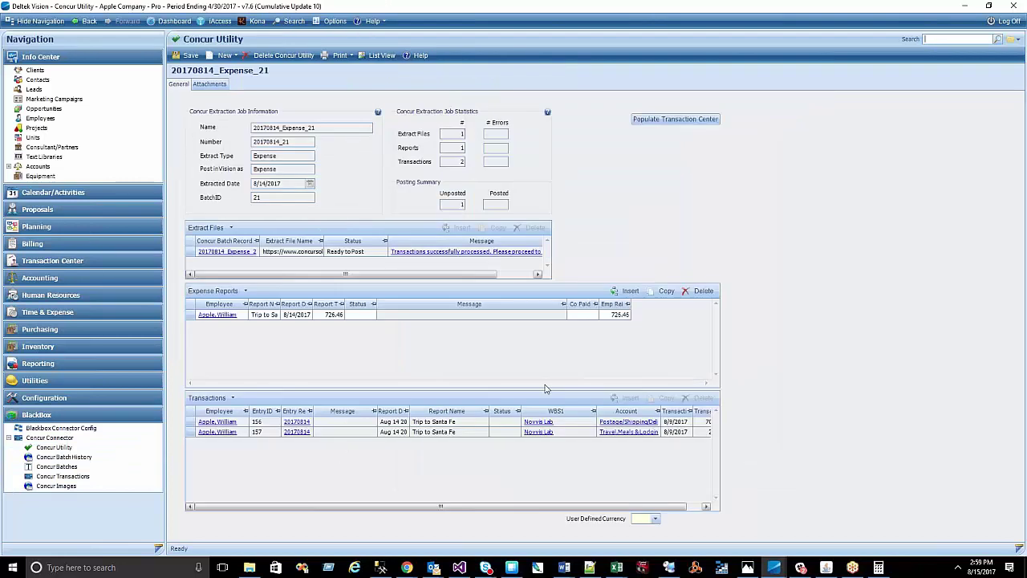
click(998, 39)
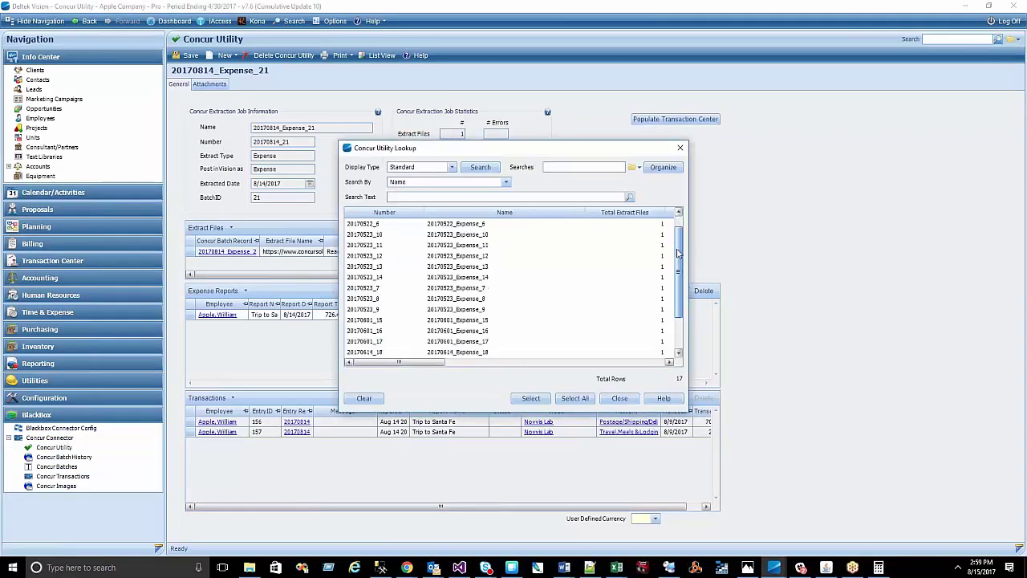
scroll(674, 305, down, 2)
double_click(478, 353)
Sort transactions by Status, read the Trip To Denver error, and open project Adelphi Research Lab
click(502, 412)
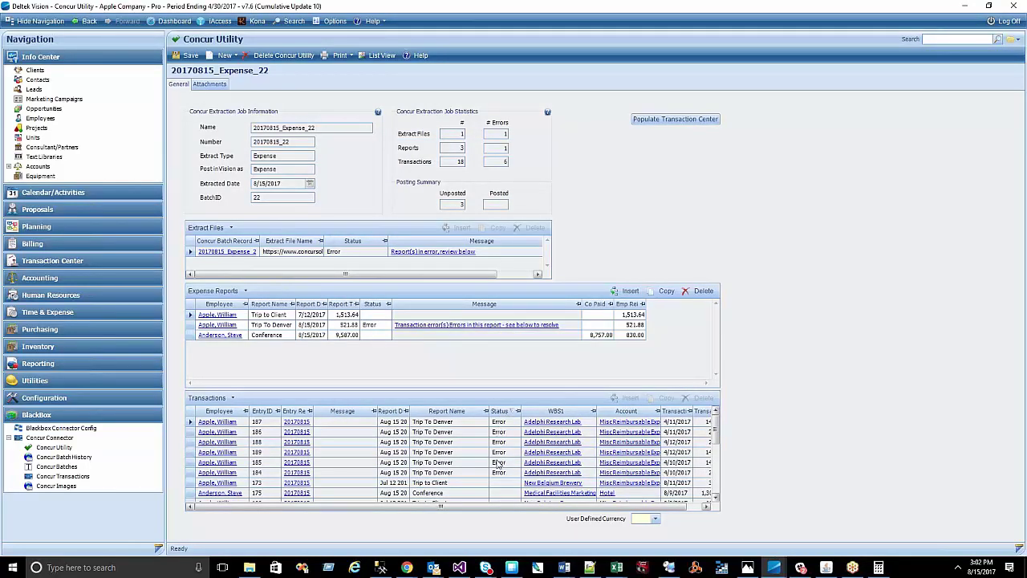
click(372, 424)
drag(412, 216, 536, 224)
click(572, 242)
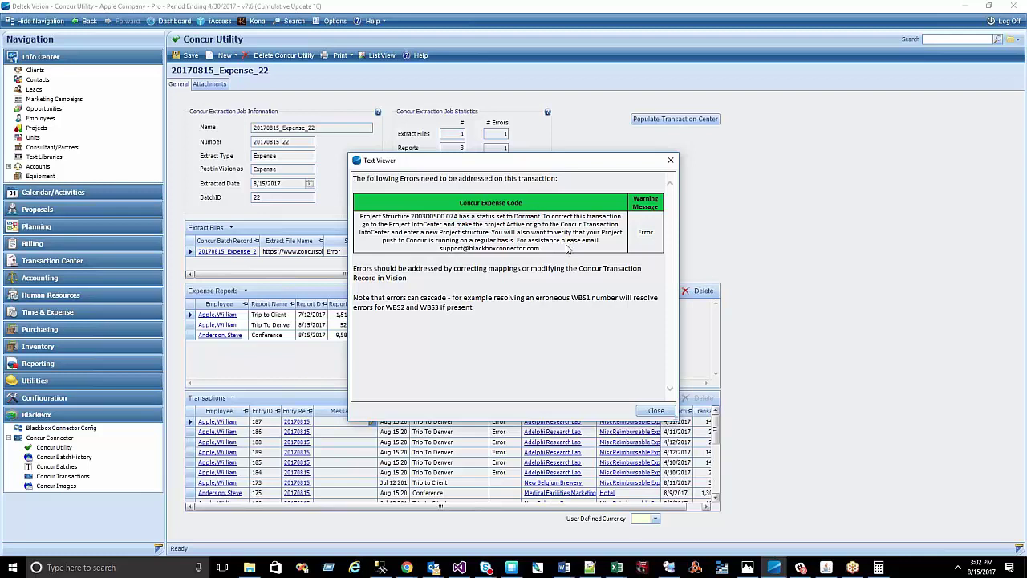
click(672, 162)
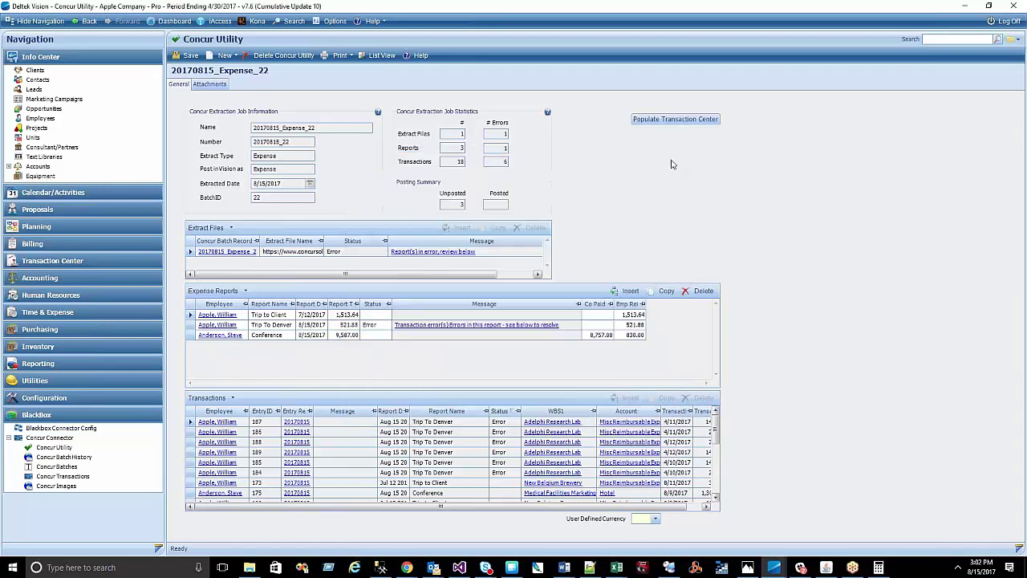
click(559, 442)
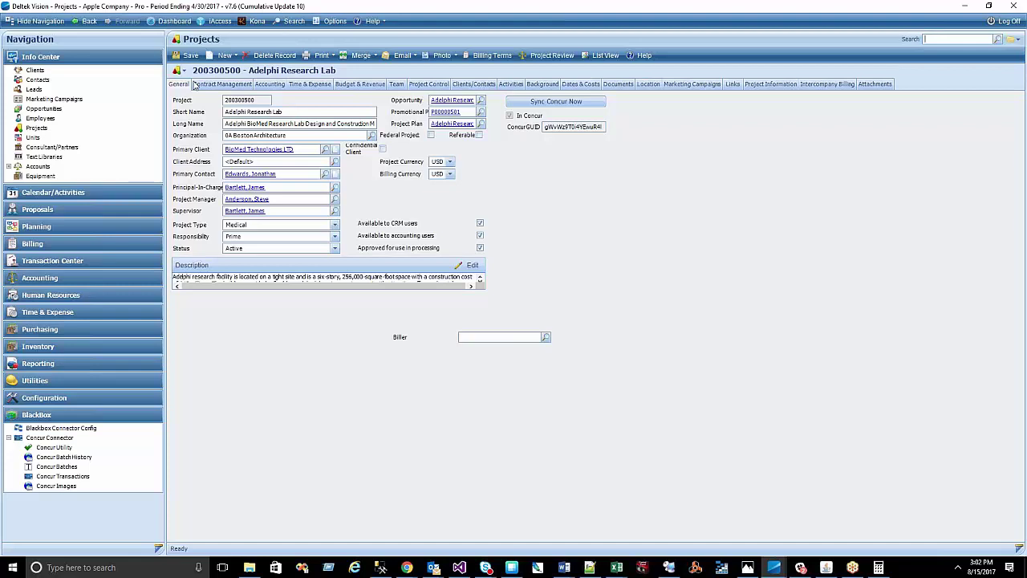
Change phase 07A of project 200300500 from Dormant to Active and save
click(182, 71)
click(201, 105)
click(335, 248)
click(282, 259)
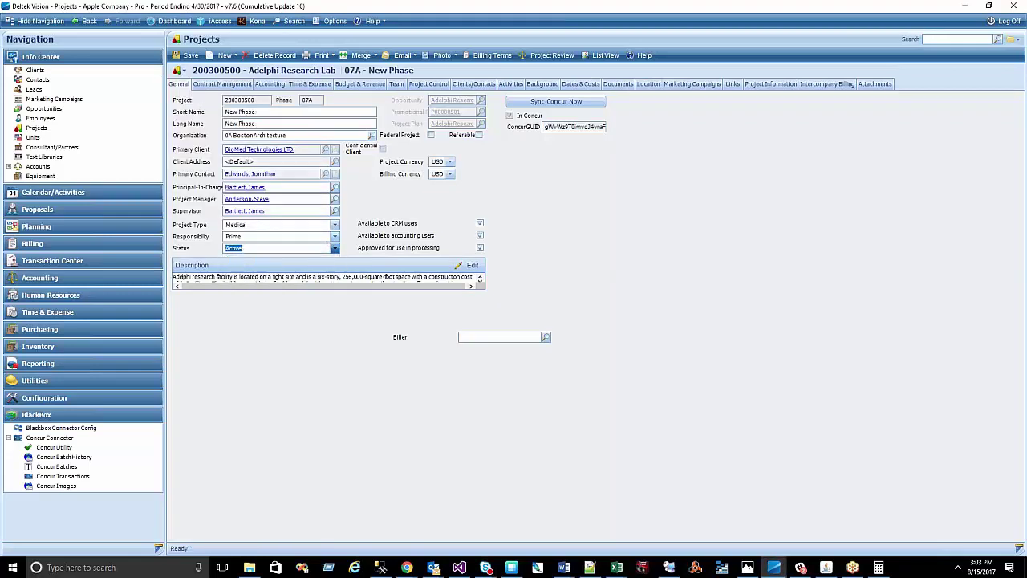
click(190, 55)
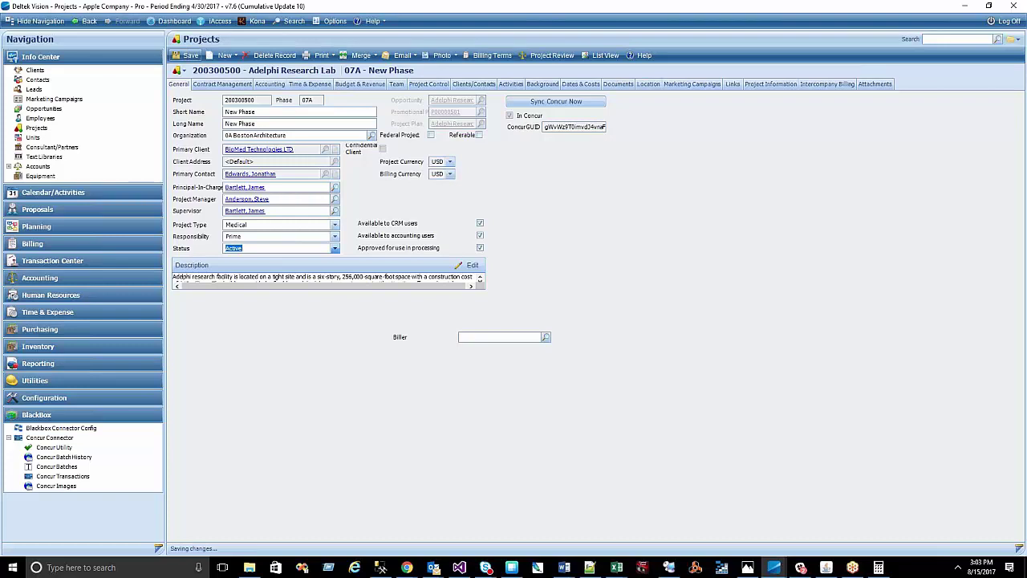
click(53, 448)
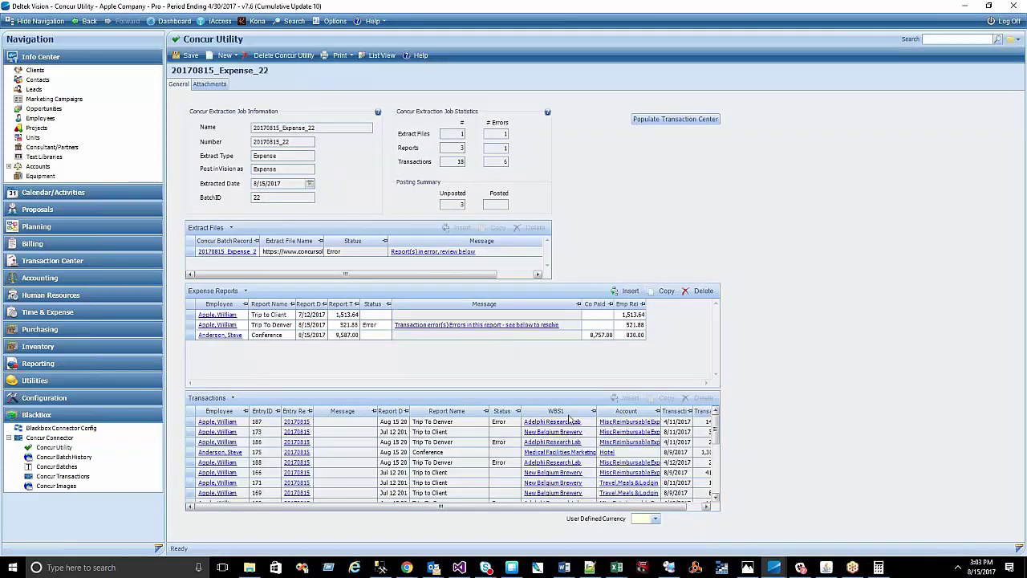
Populate the Transaction Center from extract 20170815_Expense_22 so it reads Ready to Post
click(678, 119)
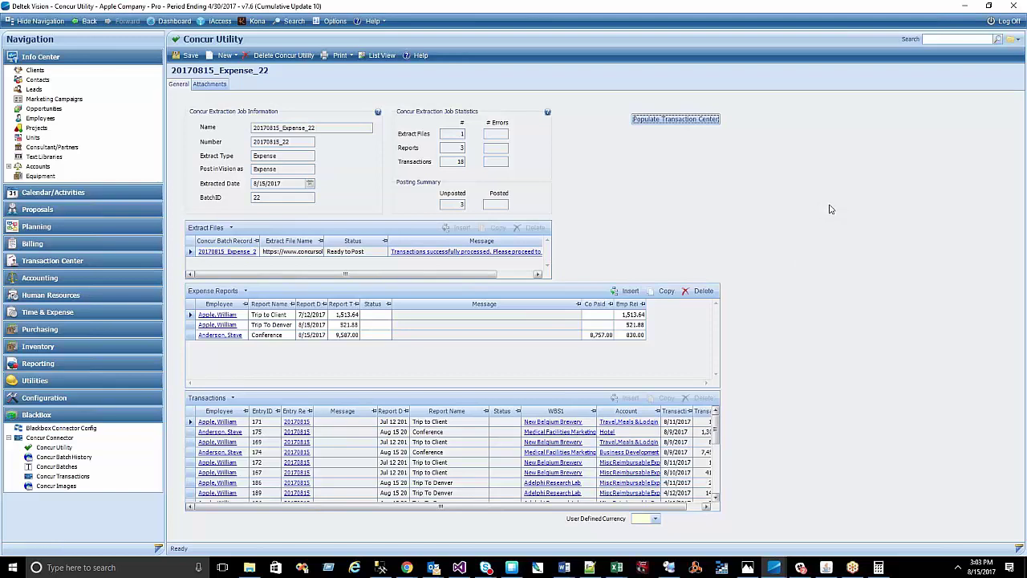
click(88, 261)
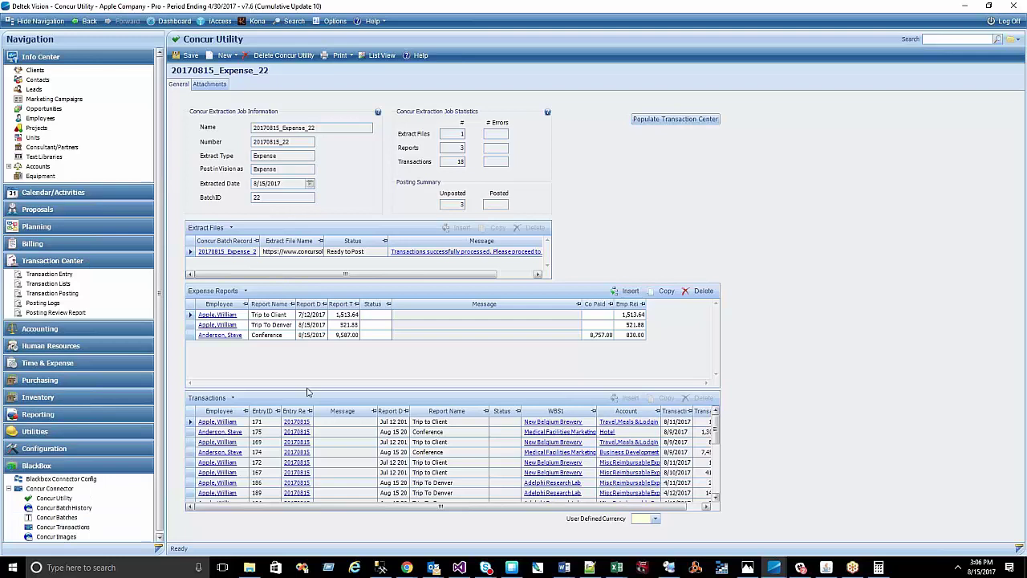
Post the Trip To Denver report from the Expense Reports tab of Transaction Posting, confirming with Yes
click(59, 294)
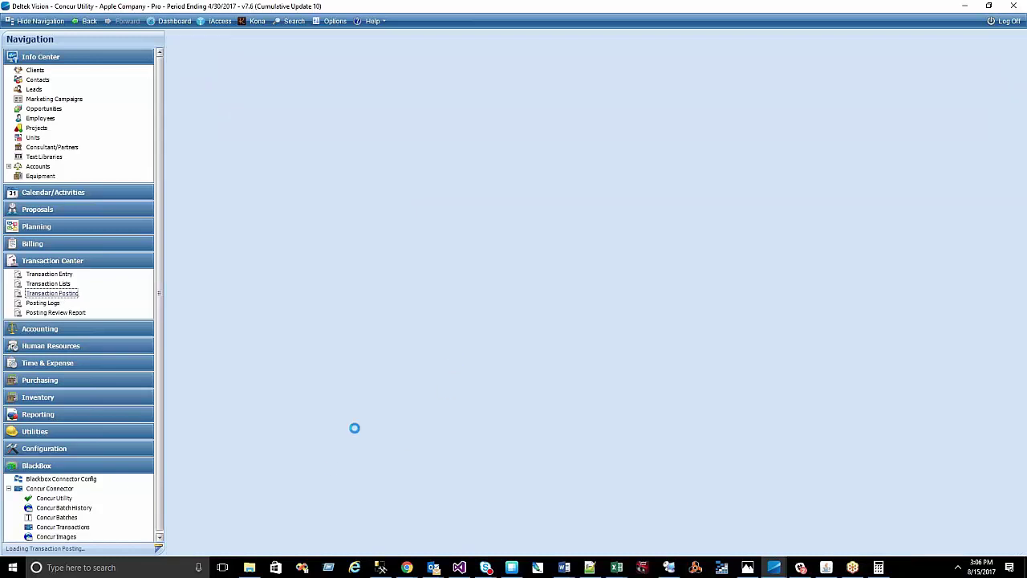
click(263, 75)
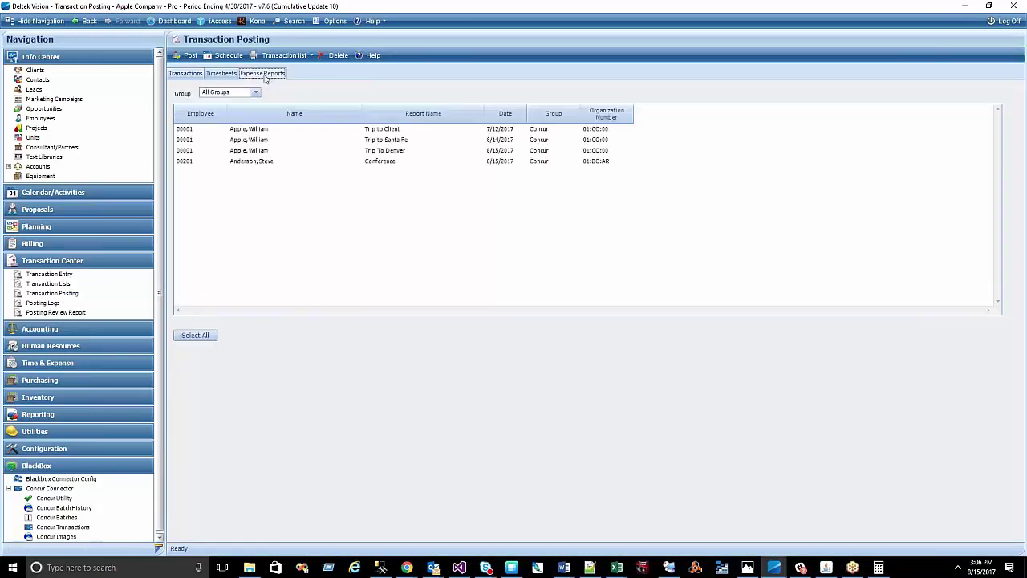
click(395, 151)
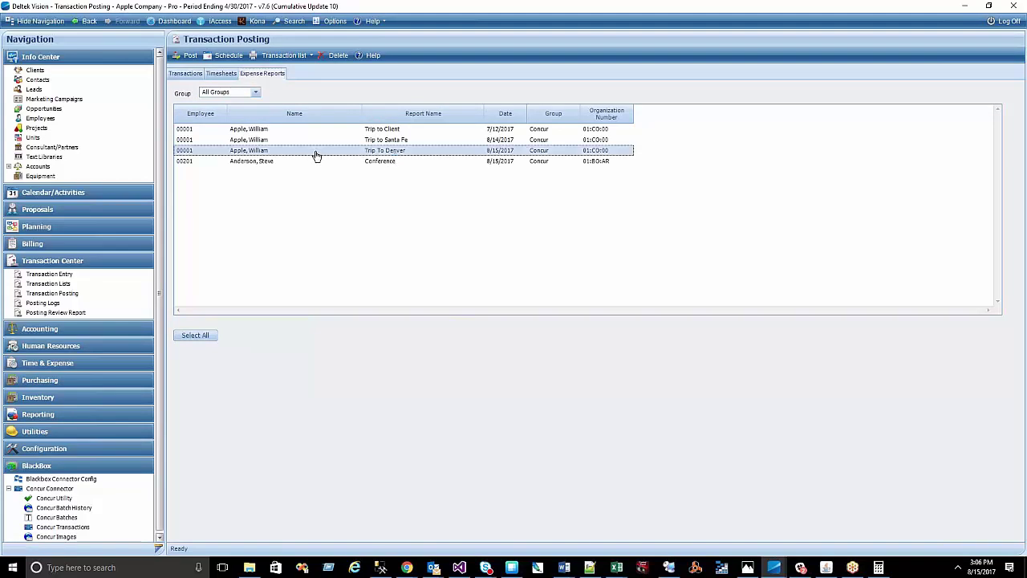
click(187, 55)
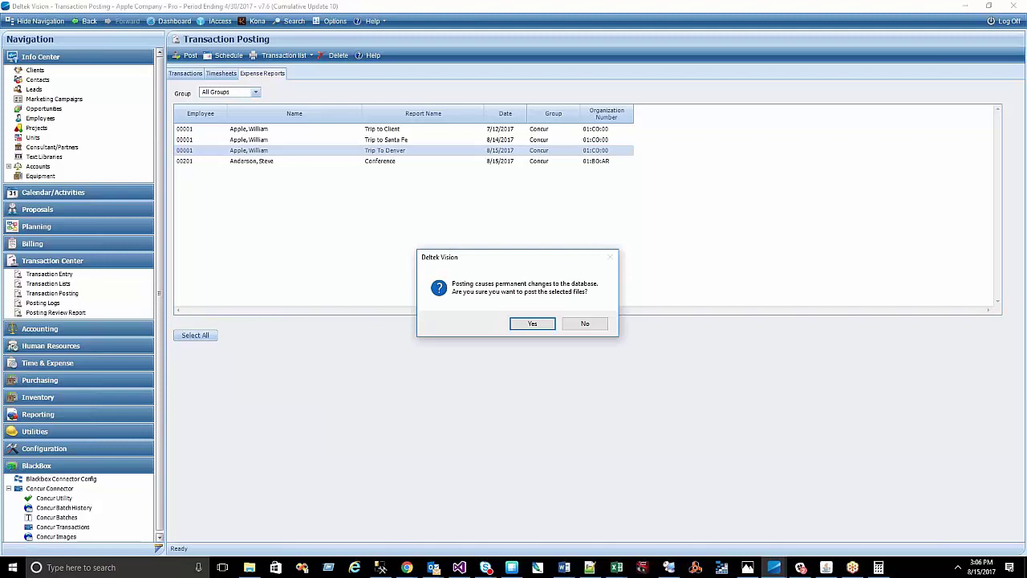
click(532, 324)
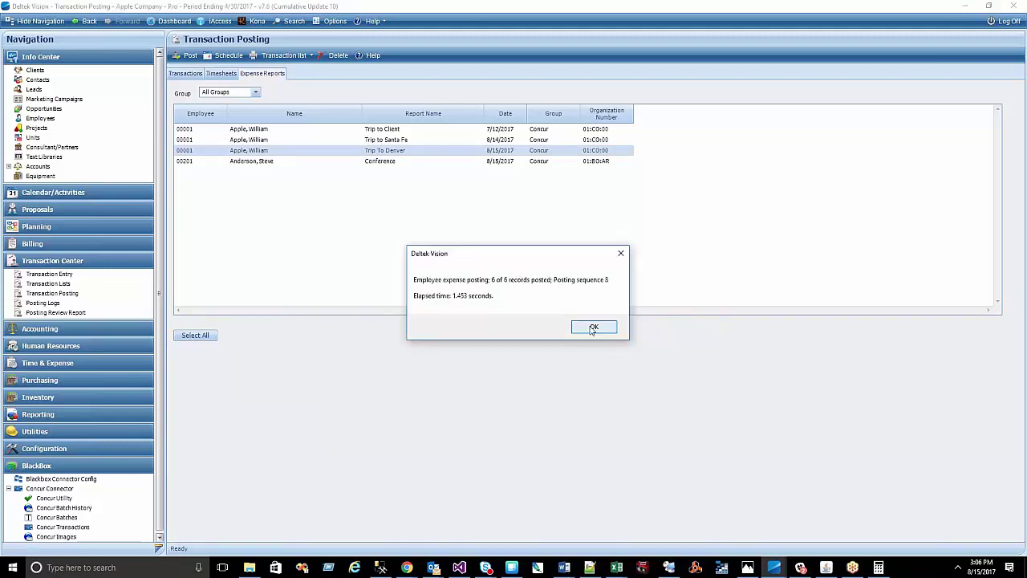
click(591, 329)
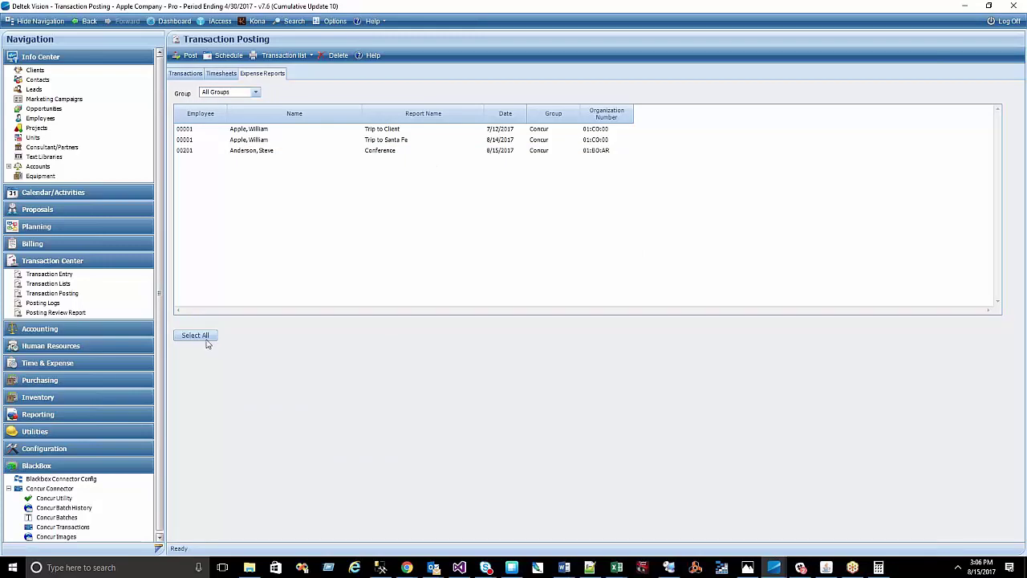
Repopulate the Transaction Center, verify Trip To Denver transactions show Posted, and open Expense Report entry
click(53, 497)
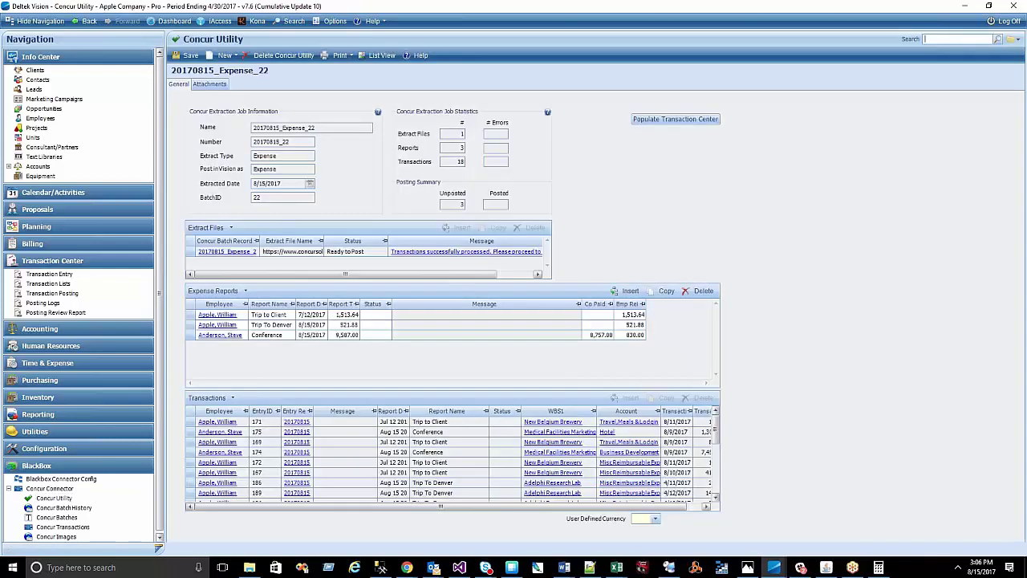
click(678, 119)
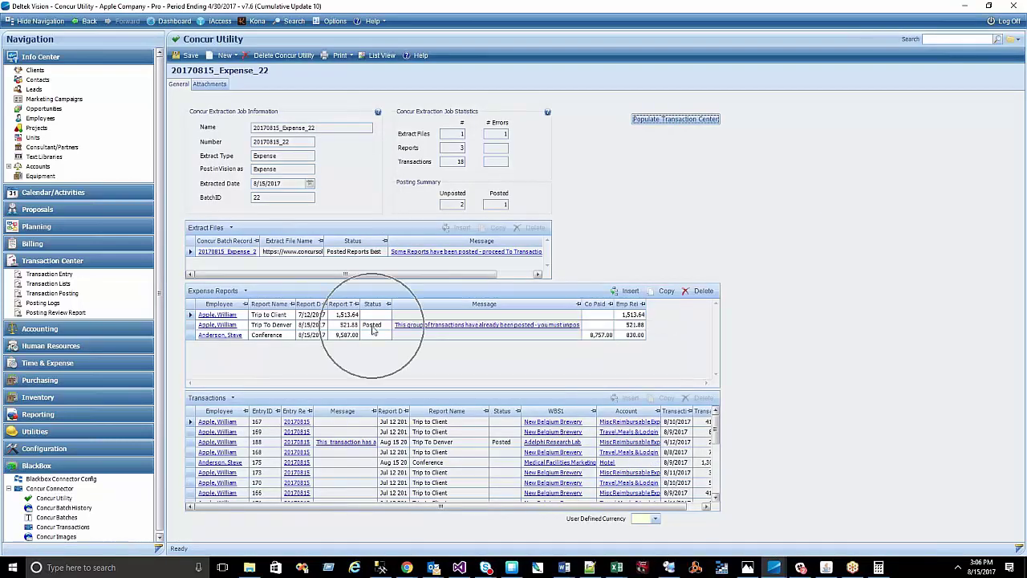
click(516, 411)
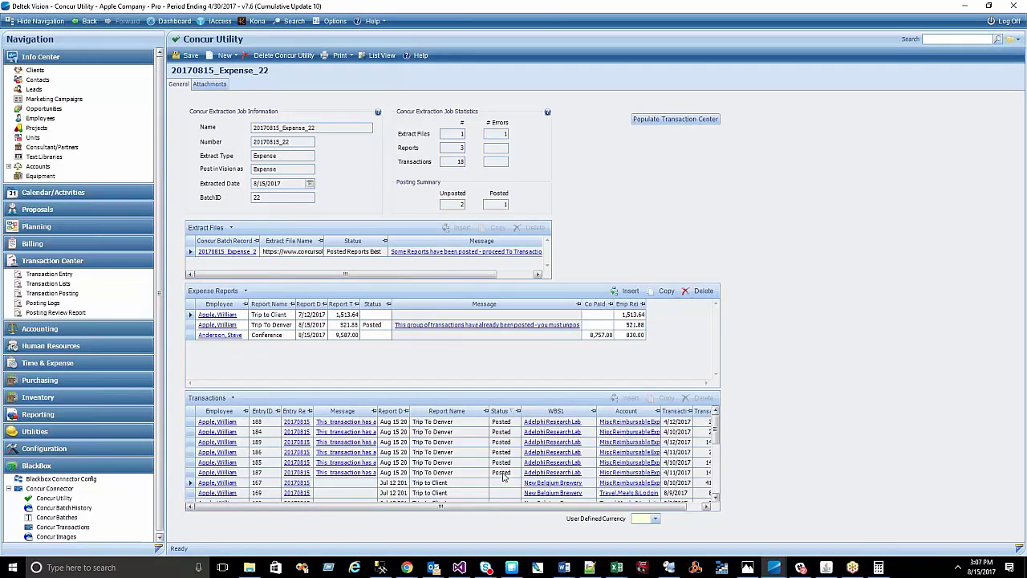
click(52, 293)
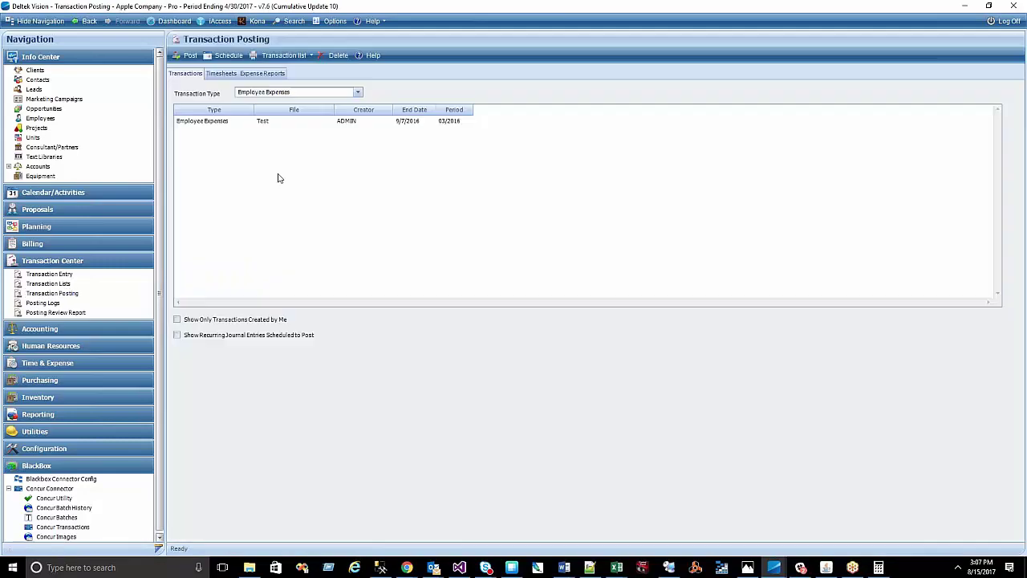
click(262, 73)
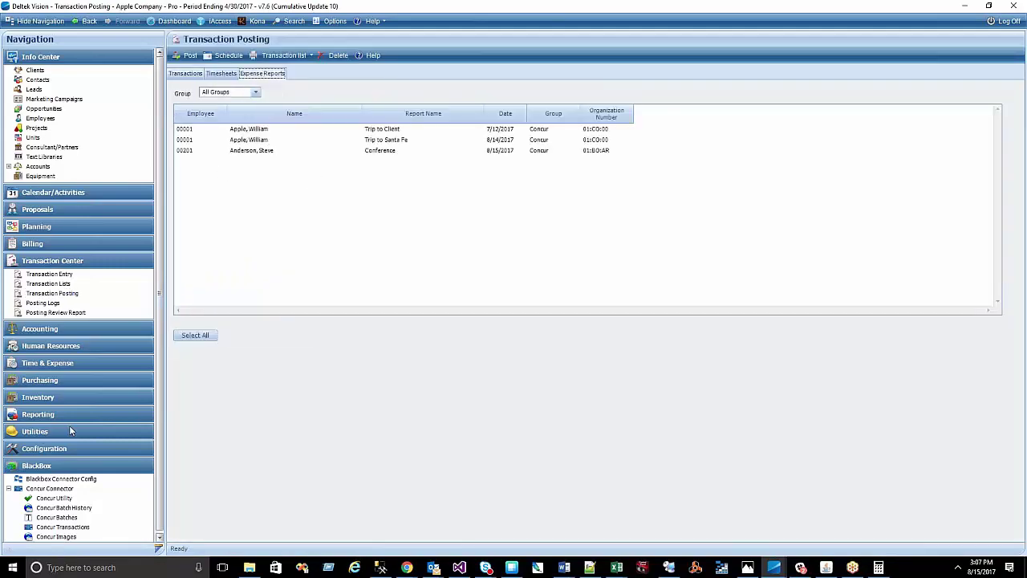
click(70, 364)
click(57, 393)
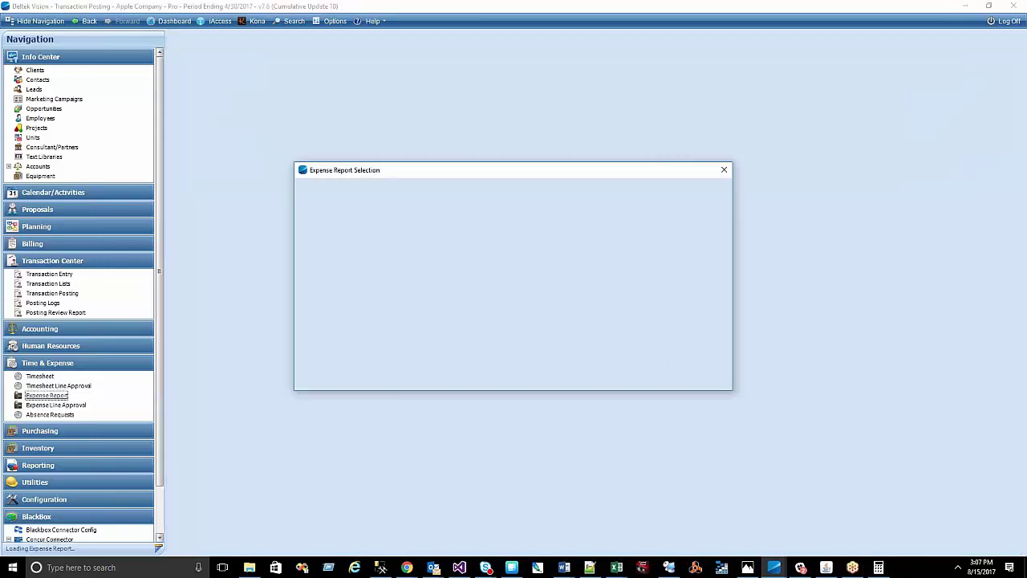
Open the Trip to Client report (1,513.64) and view the receipts on its 8/10/2017 dinner line
click(413, 220)
click(414, 230)
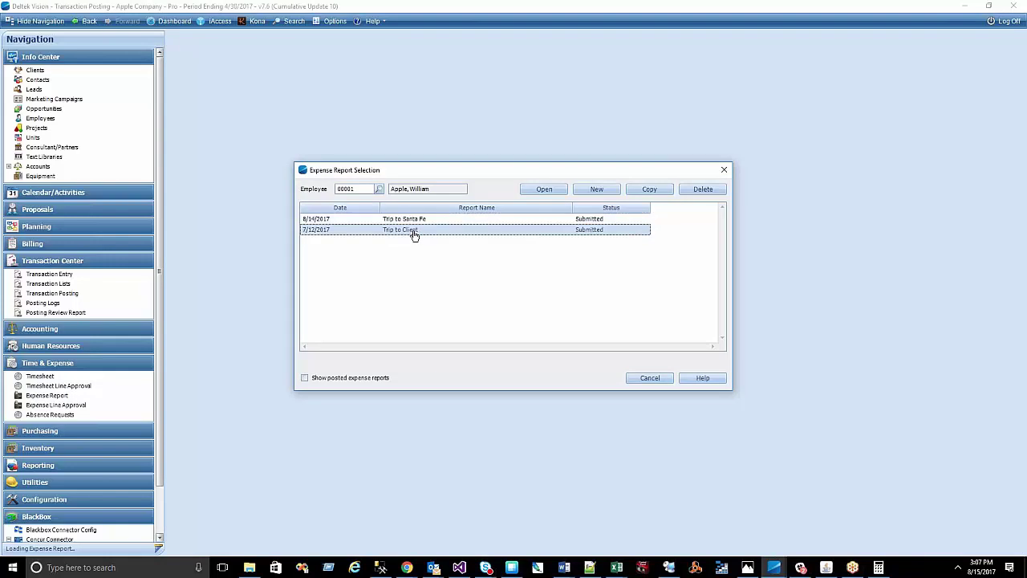
double_click(414, 231)
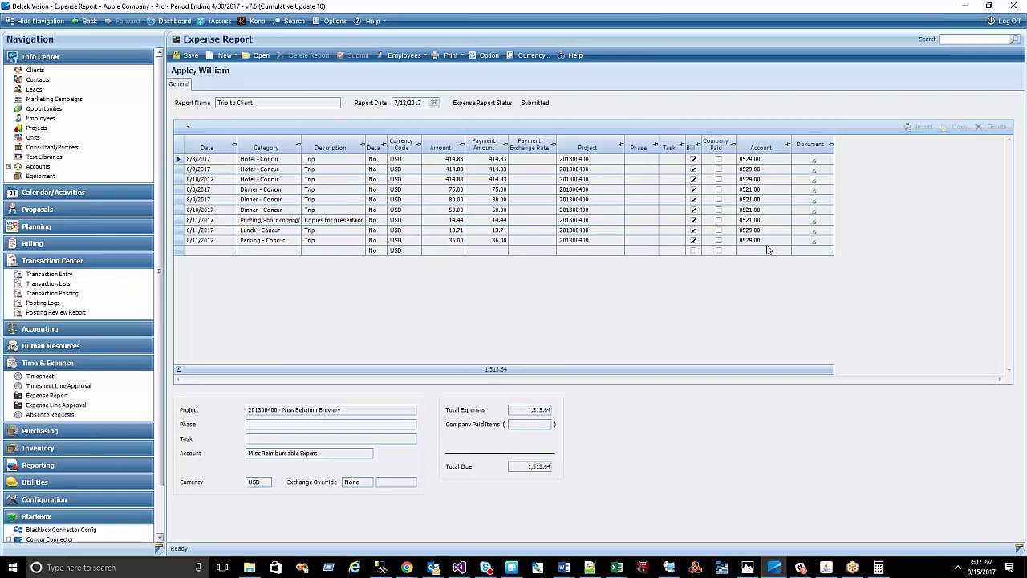
click(813, 209)
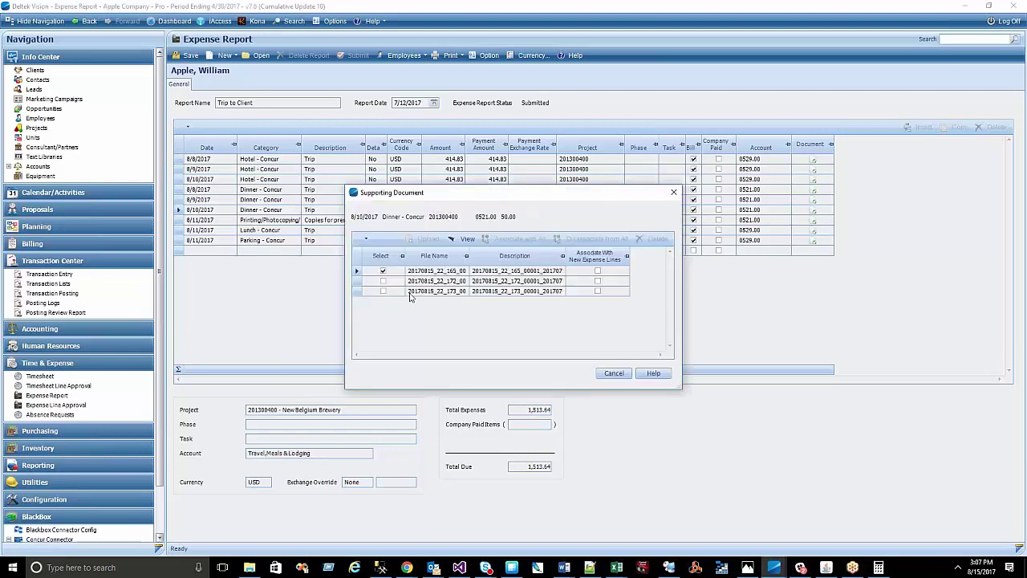
click(463, 240)
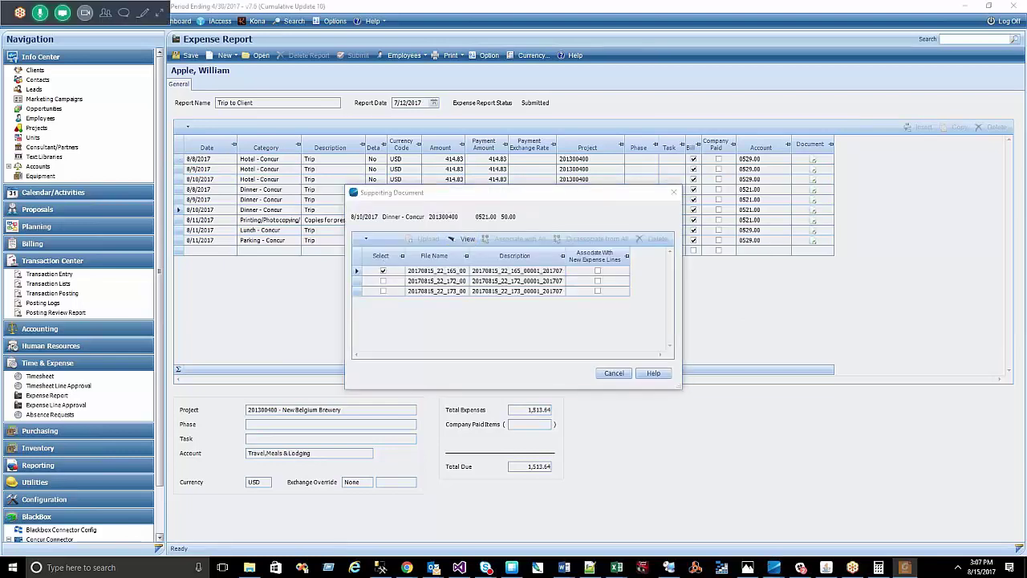
Look over the Sheraton hotel receipt PDF, then close it and the Supporting Document list
scroll(814, 371, down, 10)
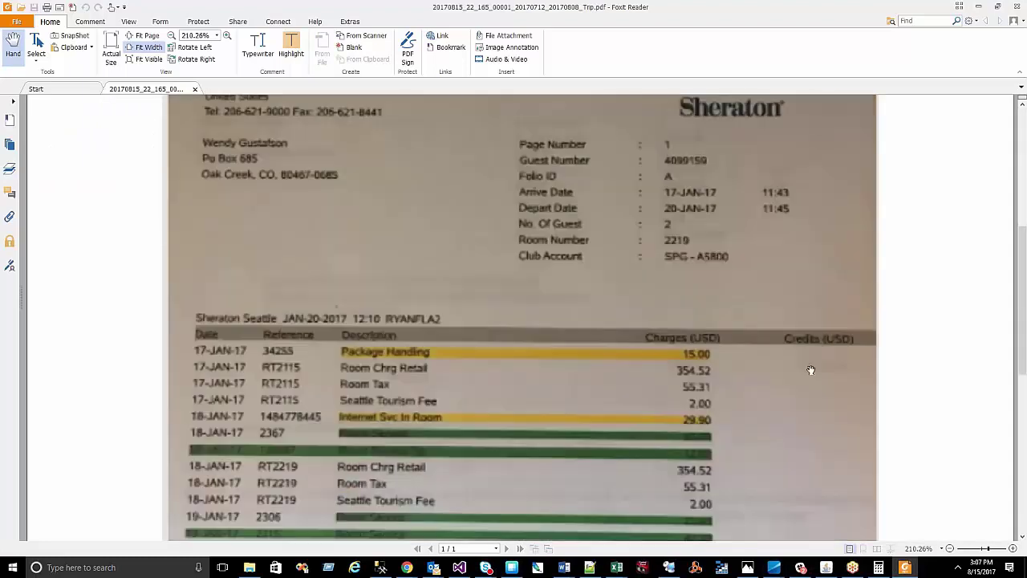
scroll(810, 370, up, 10)
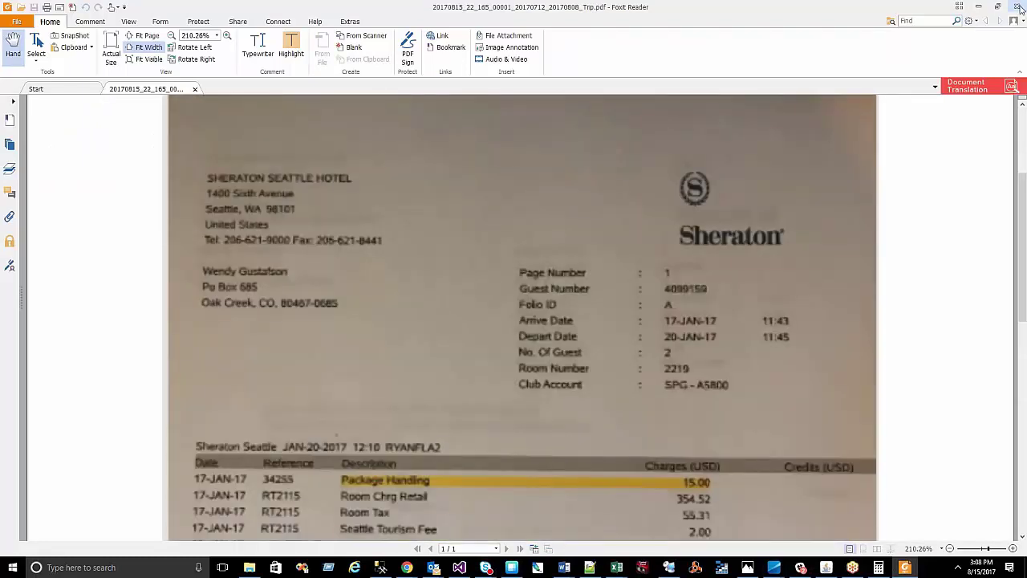
click(1017, 7)
click(613, 373)
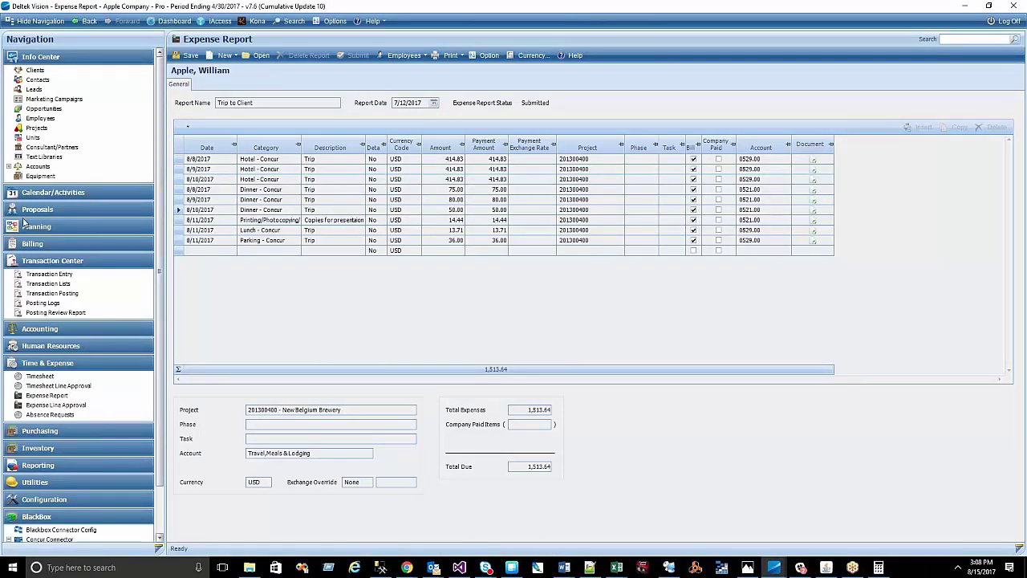
Load project 200300500 Adelphi Research Lab in Interactive Billing
click(27, 245)
click(50, 258)
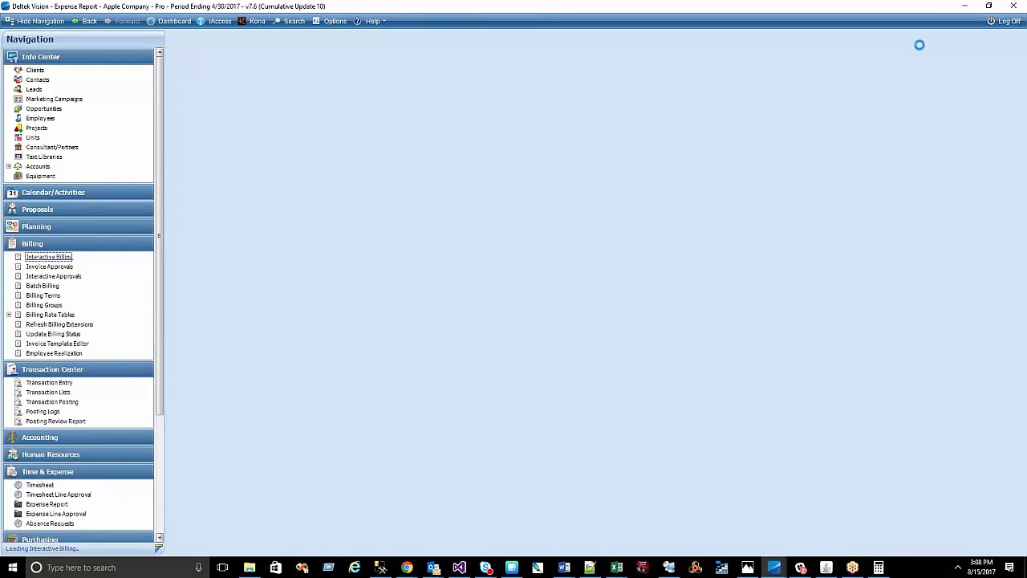
click(525, 421)
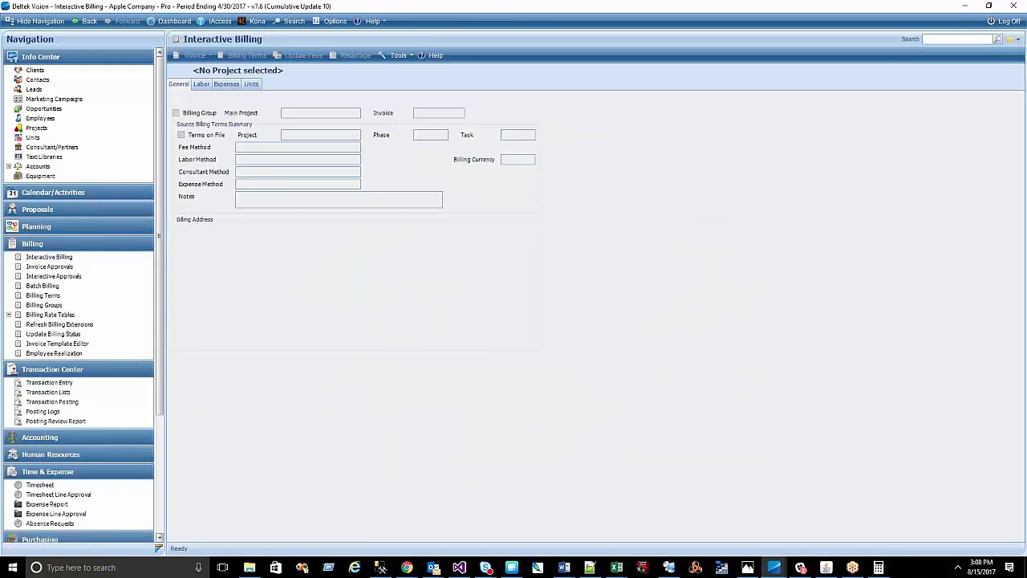
text(200300500)
key(Return)
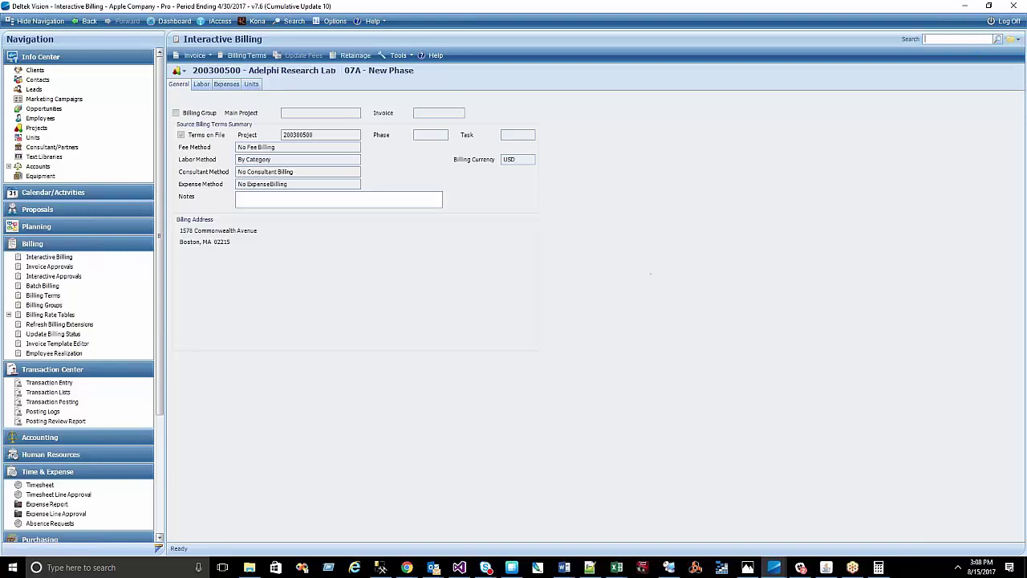
Preview the draft invoice with the backup report and supporting documents included
click(226, 84)
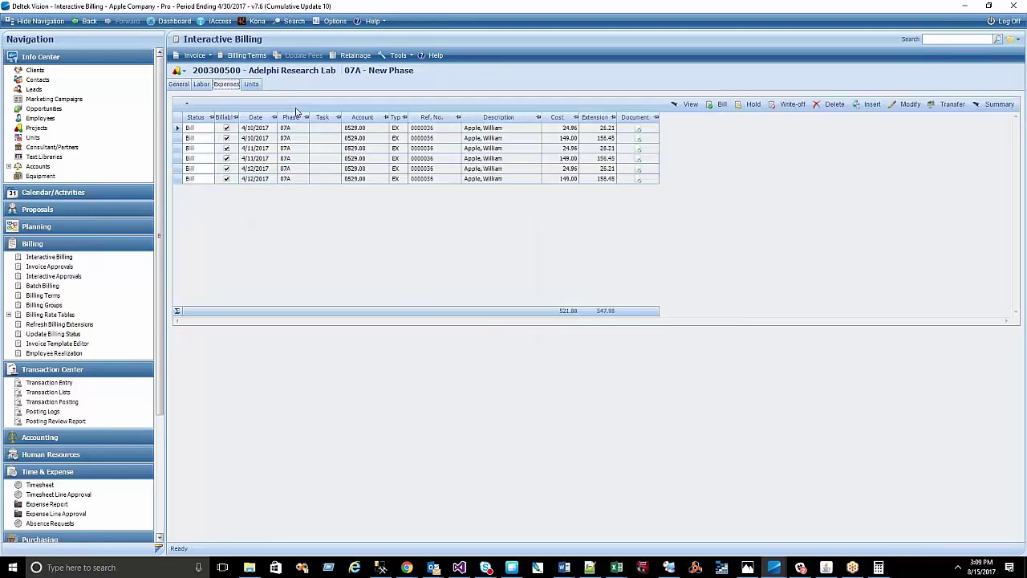
click(204, 60)
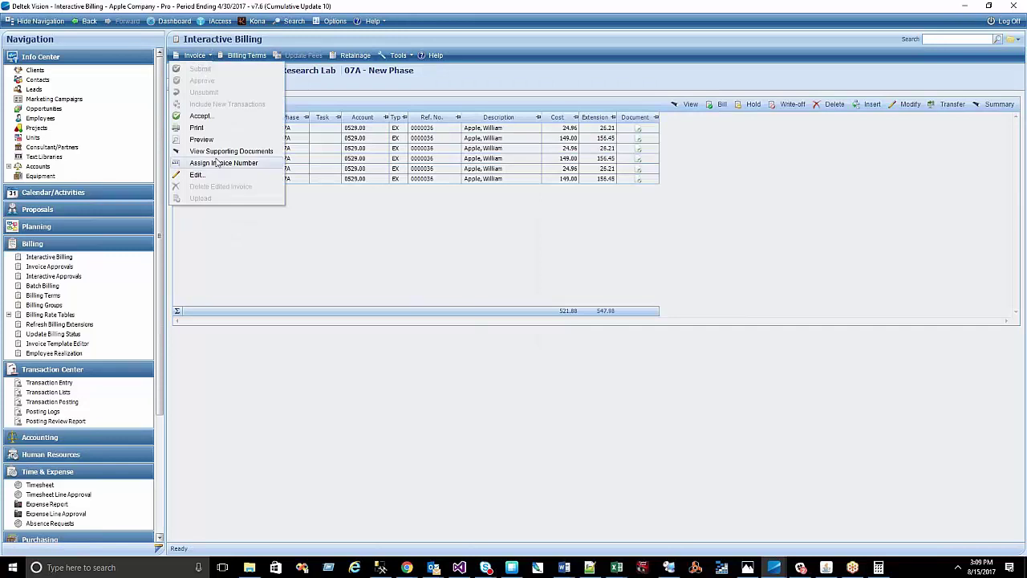
click(200, 139)
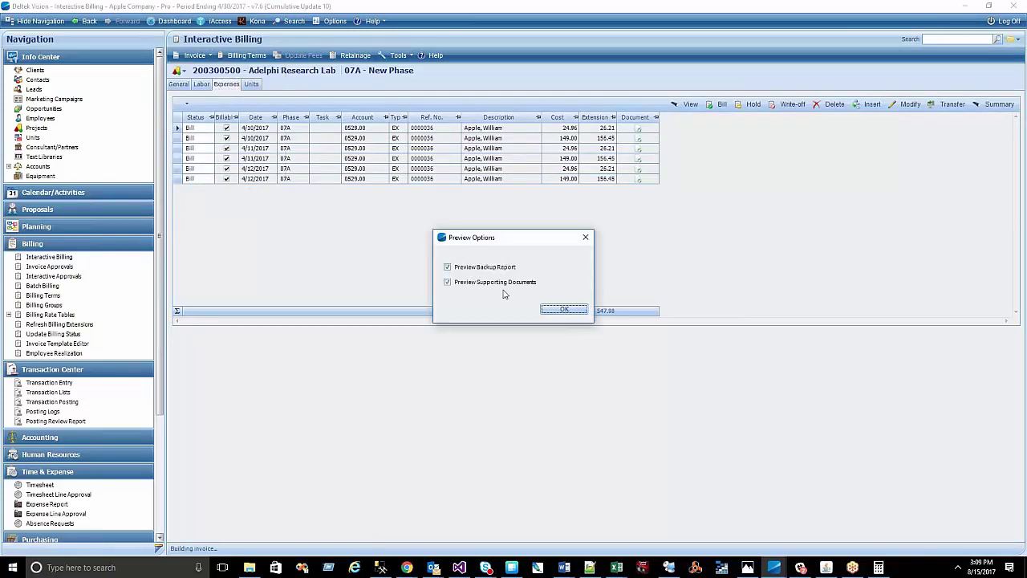
click(581, 311)
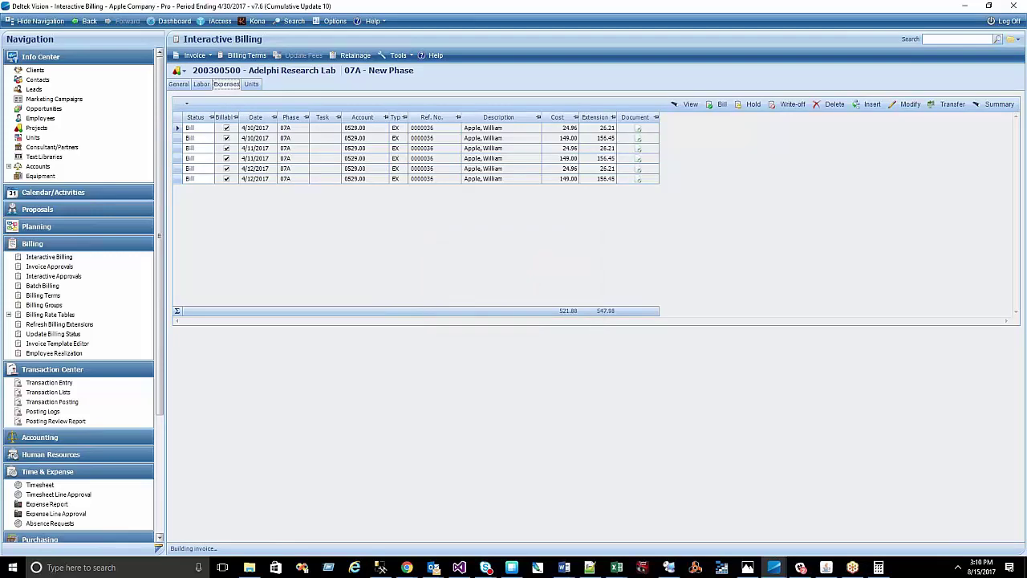
Scroll the draft invoice PDF to page 5's $521.88 Marriott Plaza San Antonio receipt
scroll(799, 265, down, 5)
scroll(801, 275, down, 10)
scroll(806, 349, down, 10)
scroll(961, 367, down, 10)
scroll(961, 377, down, 10)
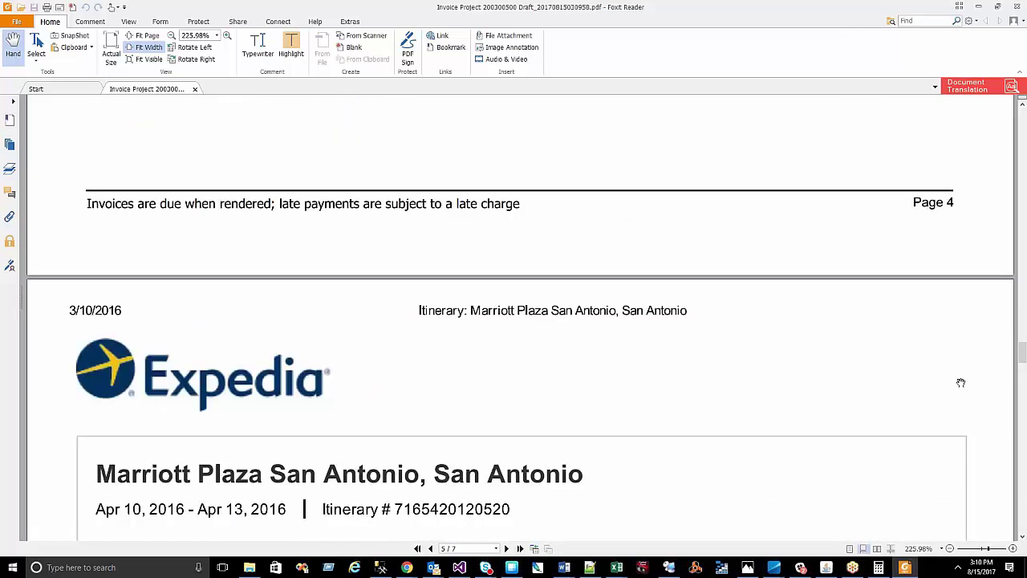
scroll(960, 383, down, 2)
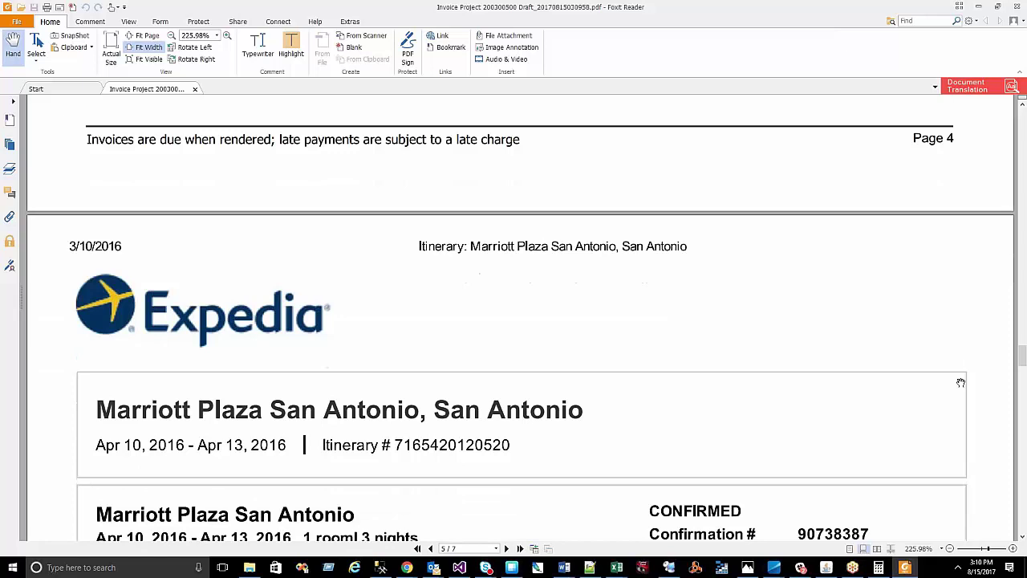
scroll(960, 383, down, 3)
scroll(961, 383, down, 1)
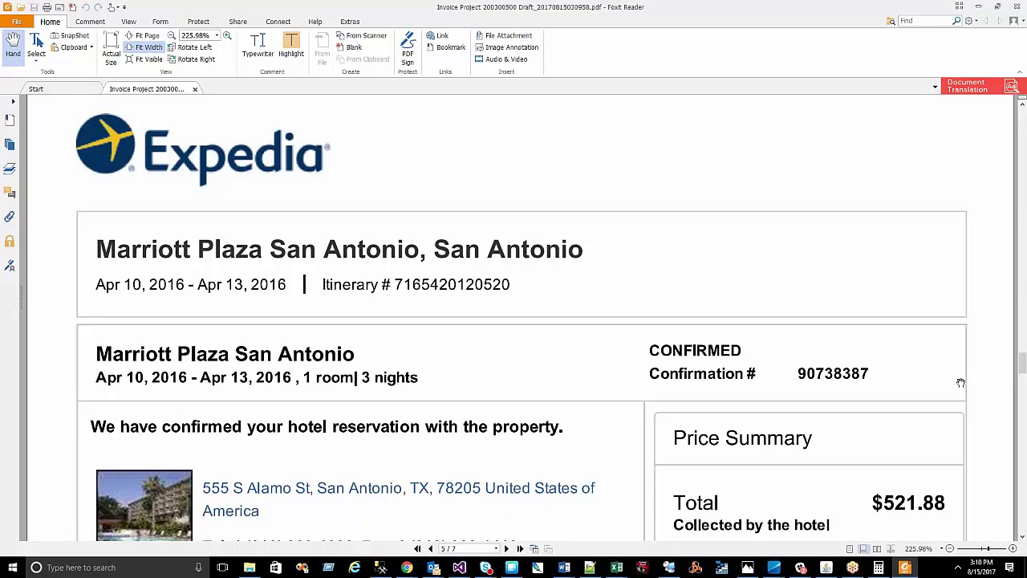
scroll(961, 382, down, 5)
scroll(960, 383, down, 2)
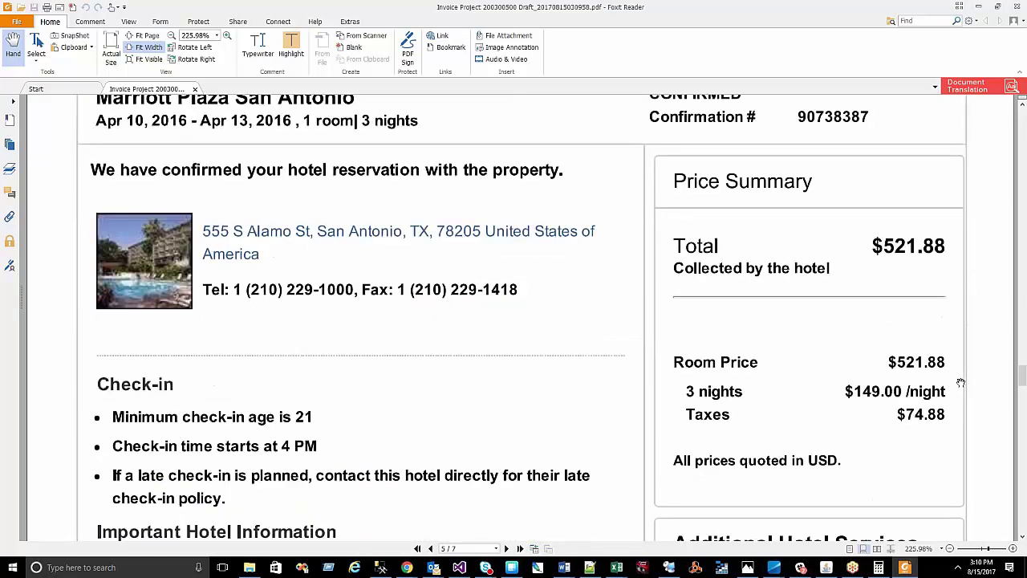
scroll(961, 382, down, 3)
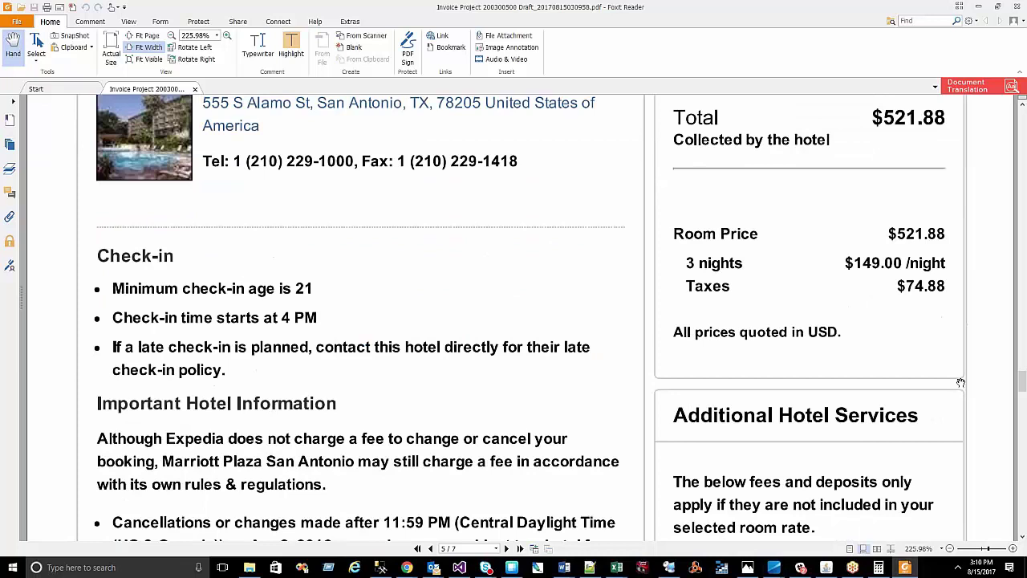